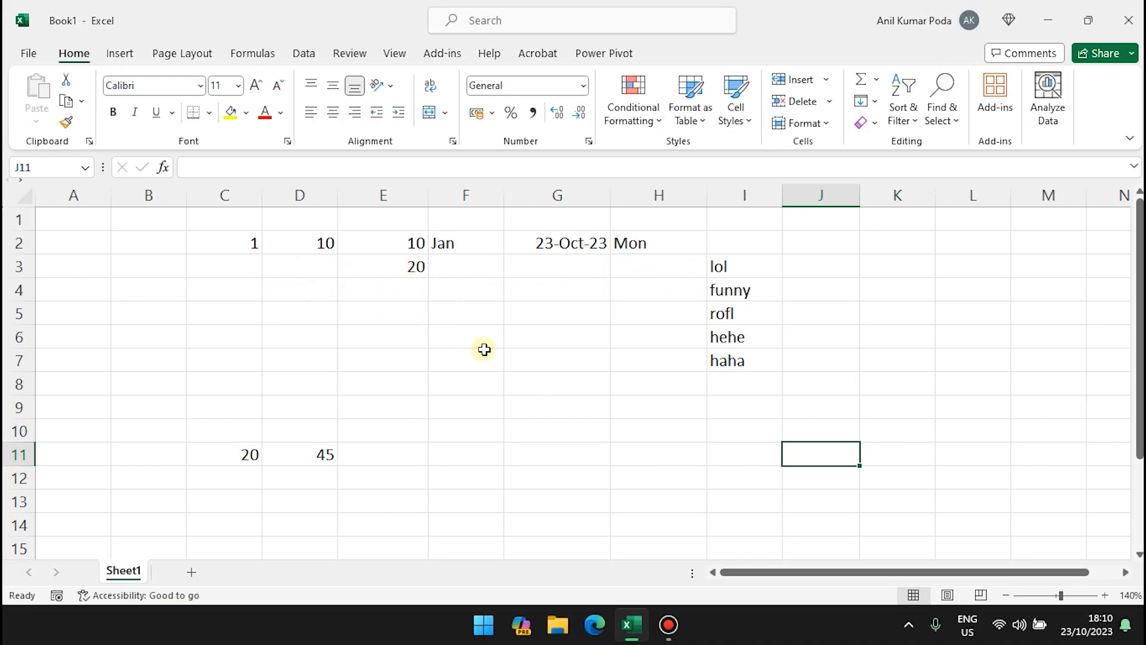
# Try filling the value in C2 down through C8 with the default fill, and undo it
pyautogui.click(226, 241)
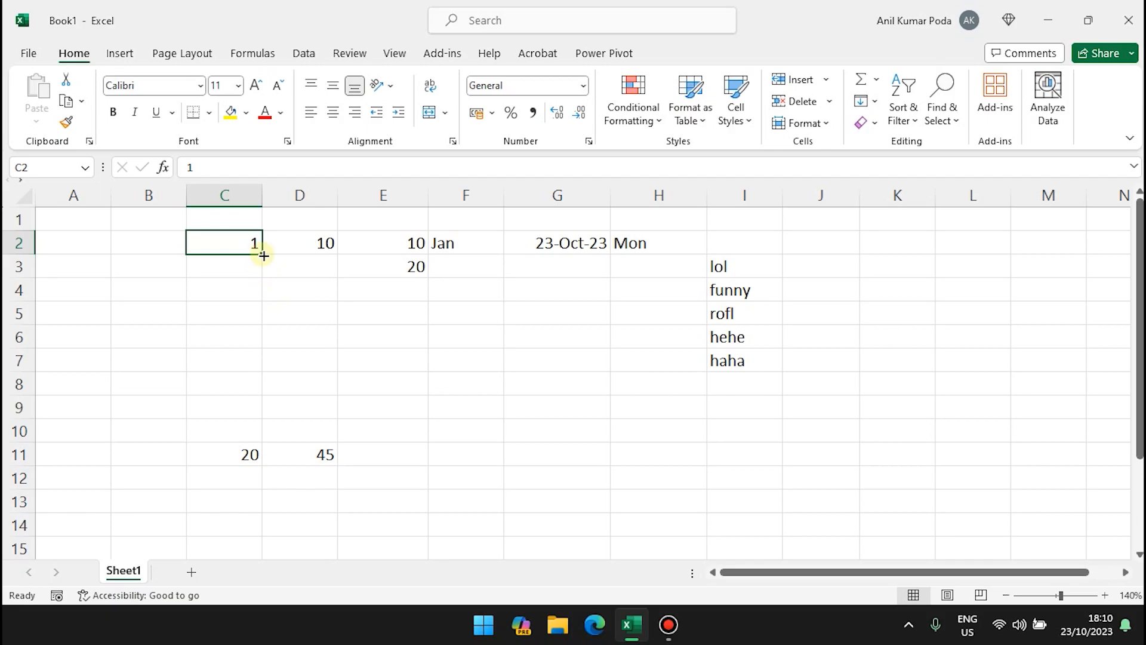
pyautogui.moveTo(263, 255); pyautogui.dragTo(249, 405)
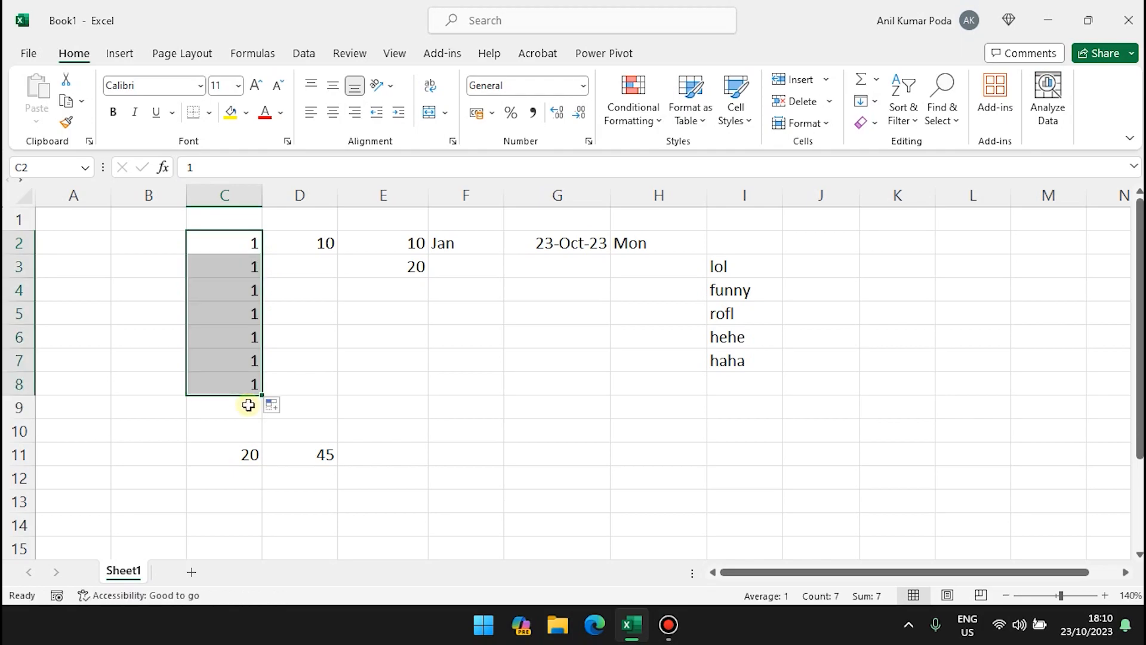
pyautogui.hotkey('ctrl', 'z')
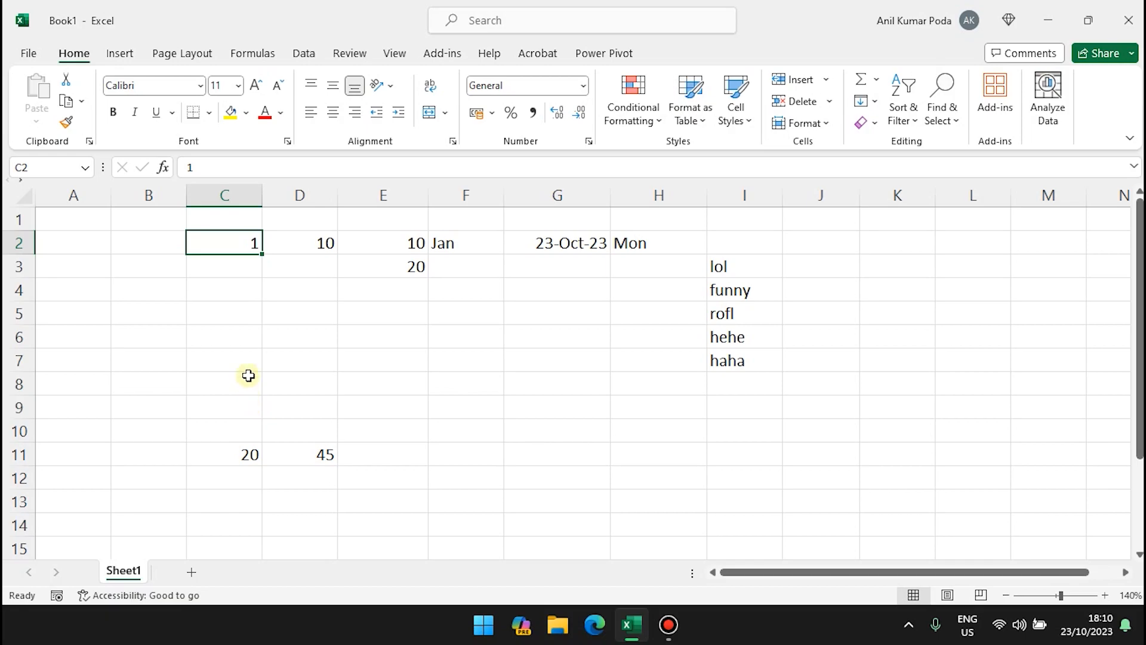
# Try entering 2 in C3 and extending the C2:C3 pattern down through C8, and undo both changes
pyautogui.click(231, 264)
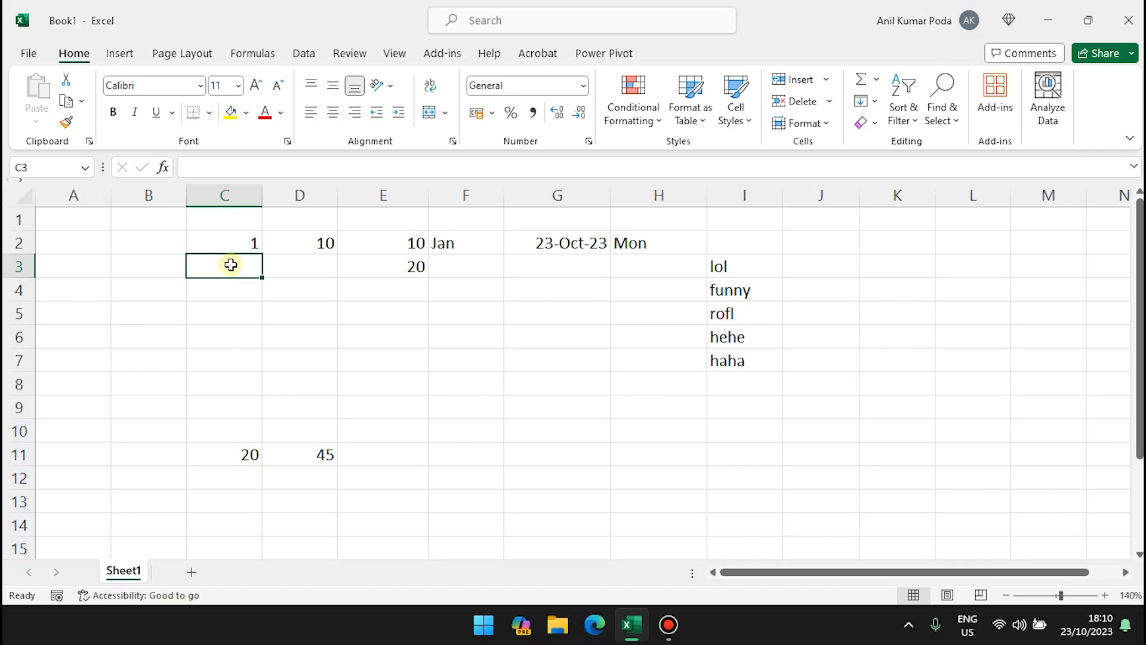
pyautogui.write('2')
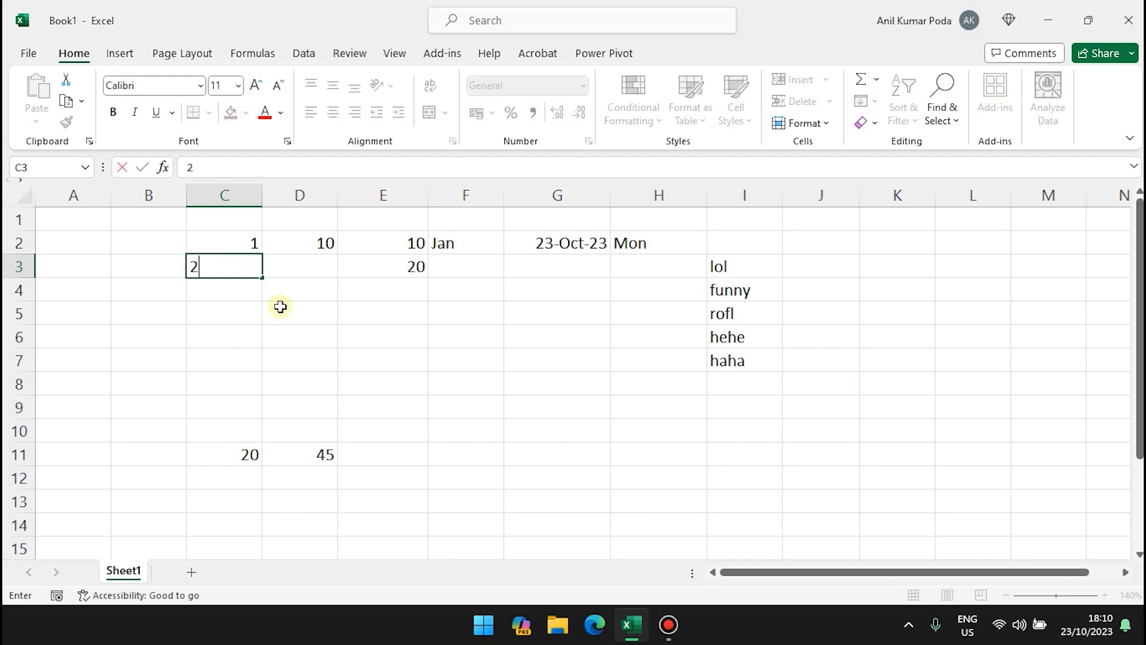
pyautogui.press('Return')
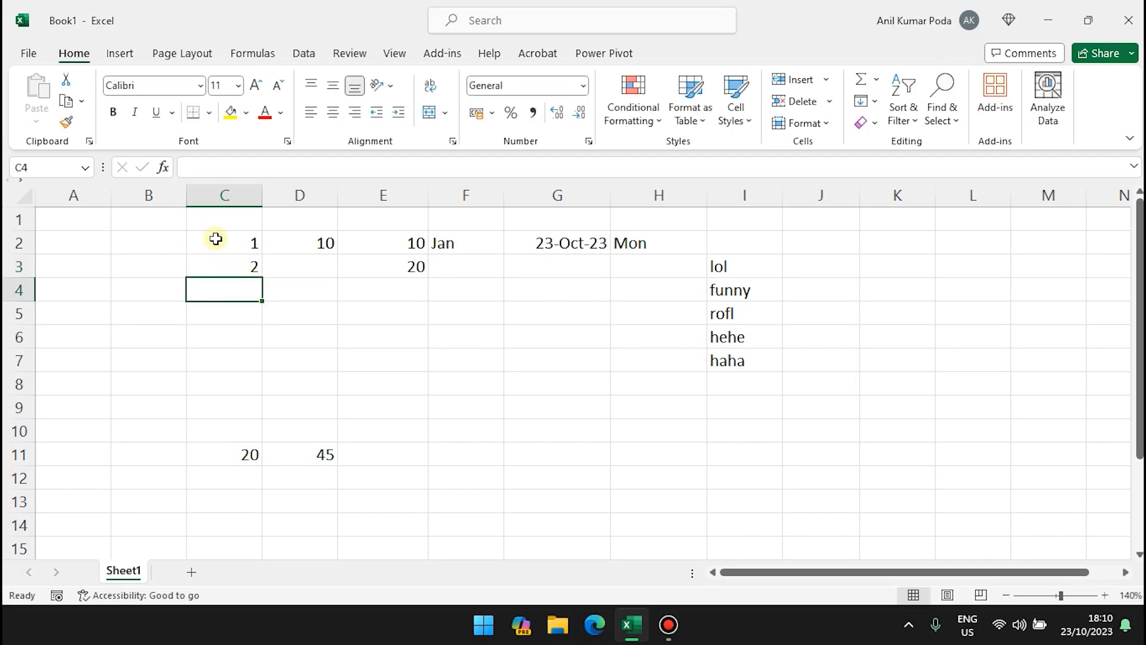
pyautogui.moveTo(215, 238); pyautogui.dragTo(251, 398)
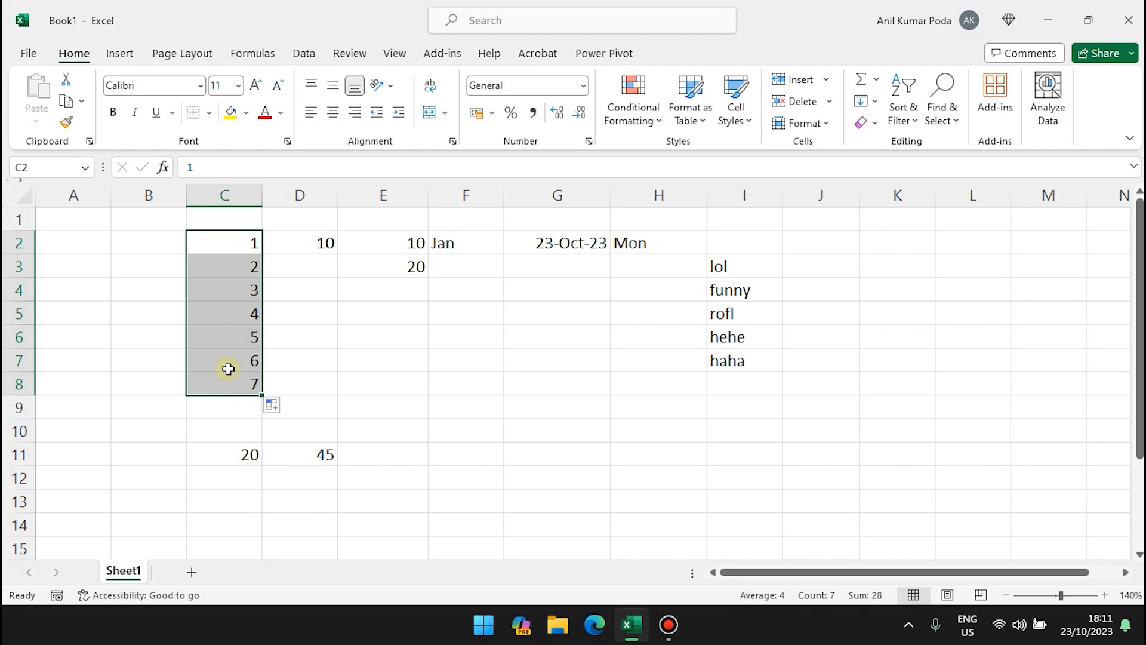
pyautogui.hotkey('ctrl', 'z')
pyautogui.hotkey('ctrl', 'z')
# Fill from C2 down through C8 with the Fill Series option to number the cells 1 to 7
pyautogui.click(248, 239)
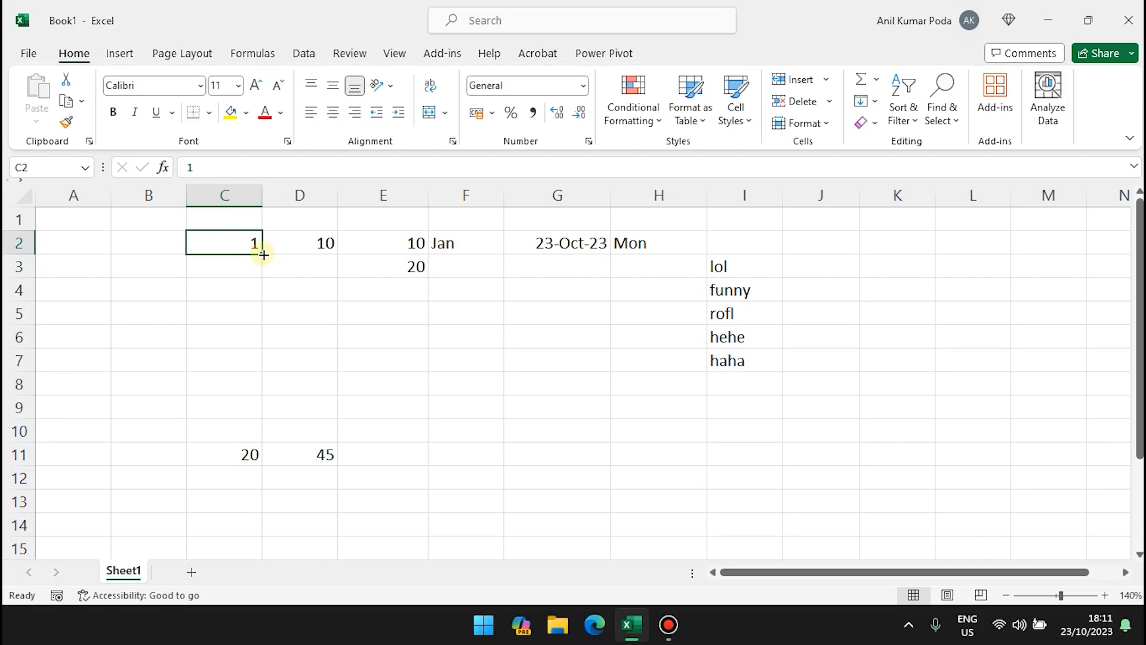
pyautogui.moveTo(263, 255); pyautogui.dragTo(266, 396)
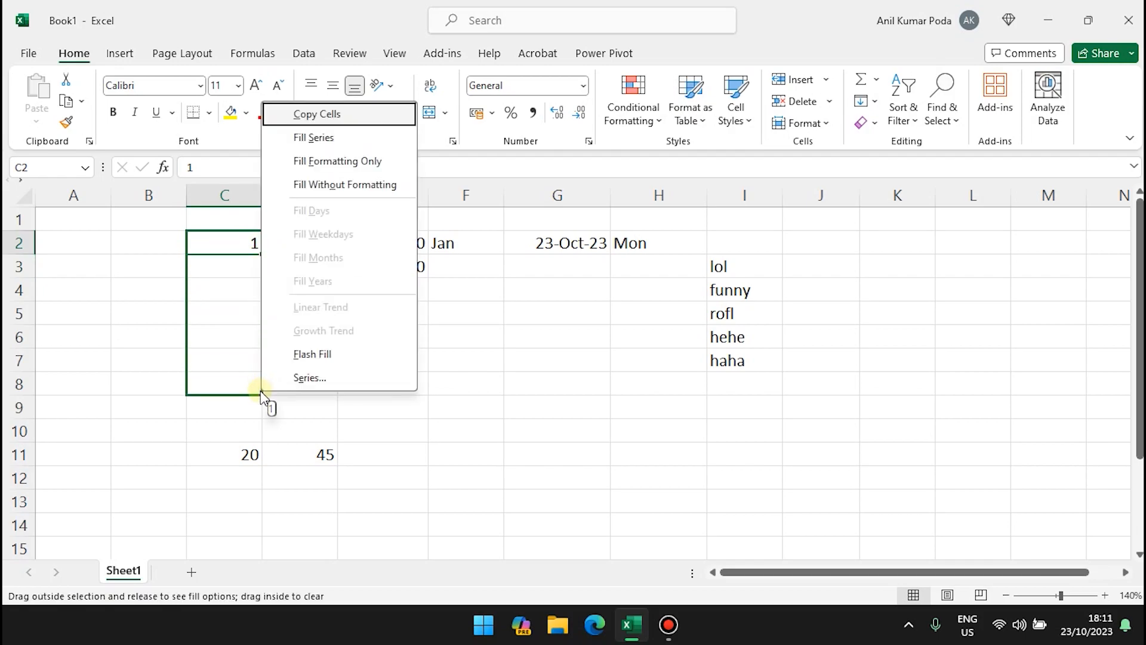
pyautogui.click(328, 138)
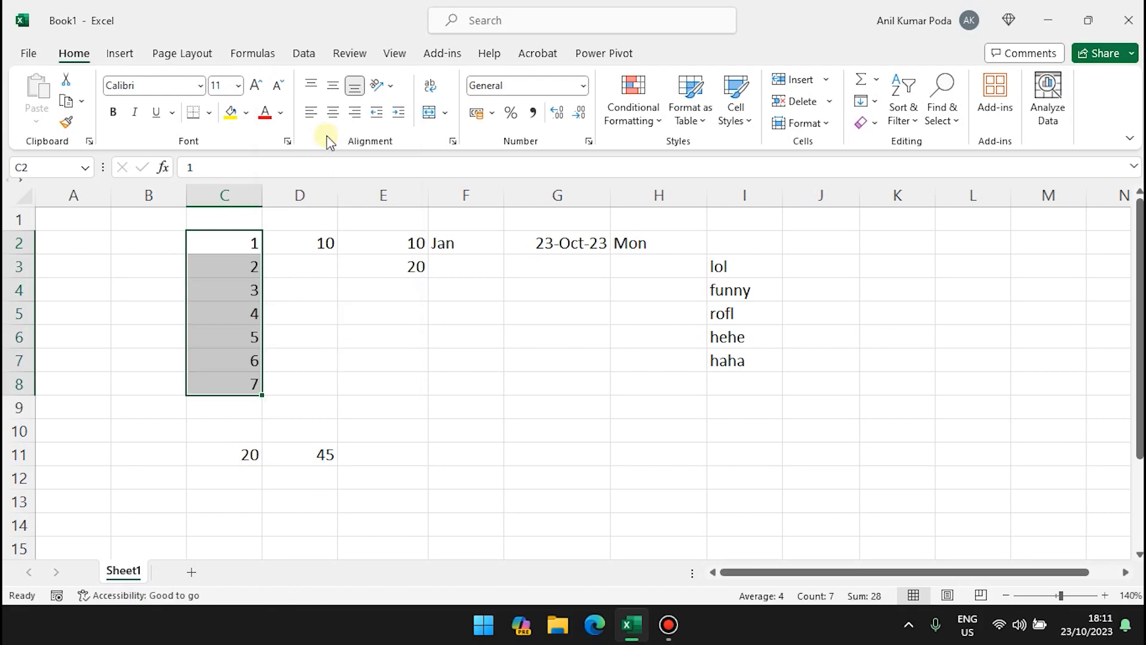
# Try filling the value in D2 down through D8 with the default fill, and undo it
pyautogui.click(303, 245)
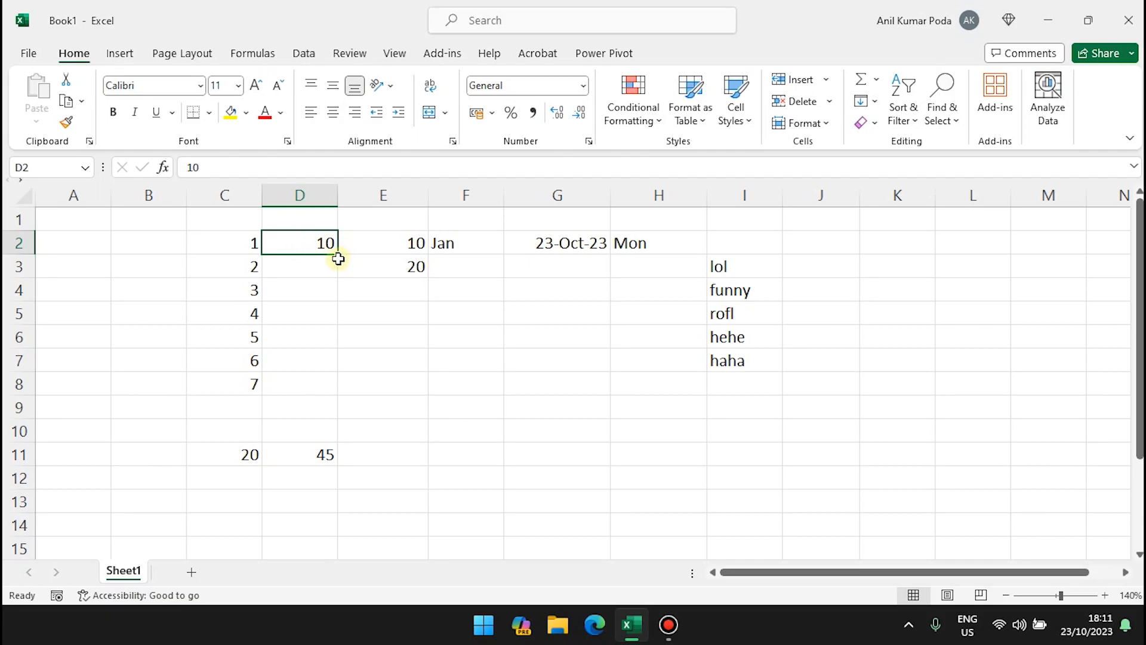
pyautogui.moveTo(339, 253); pyautogui.dragTo(333, 394)
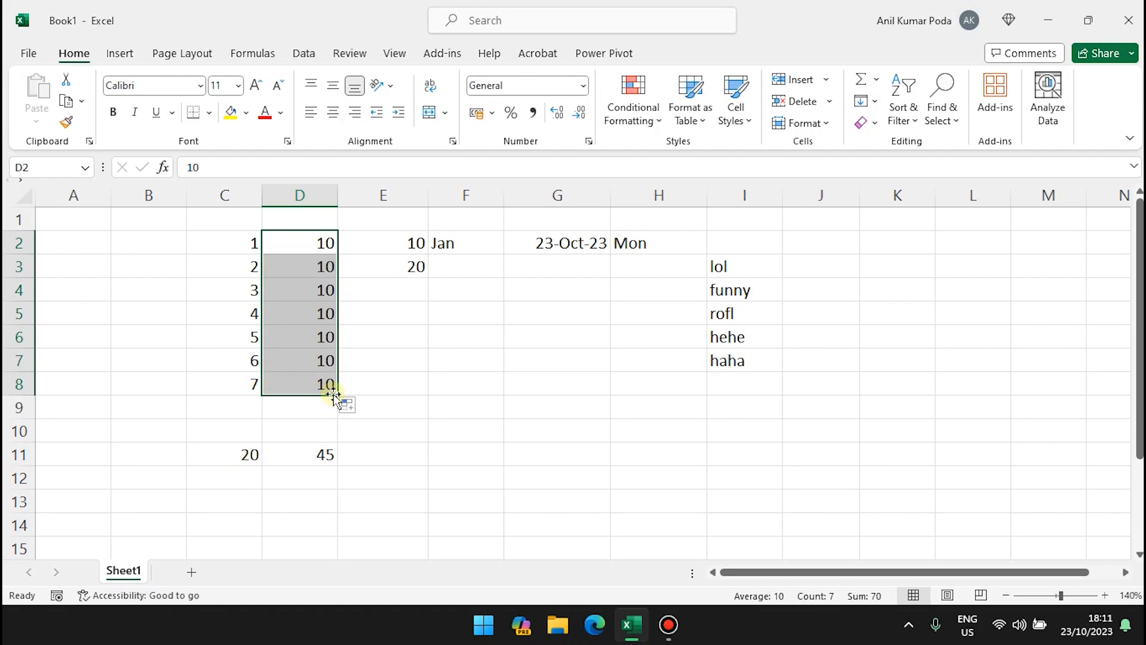
pyautogui.hotkey('ctrl', 'z')
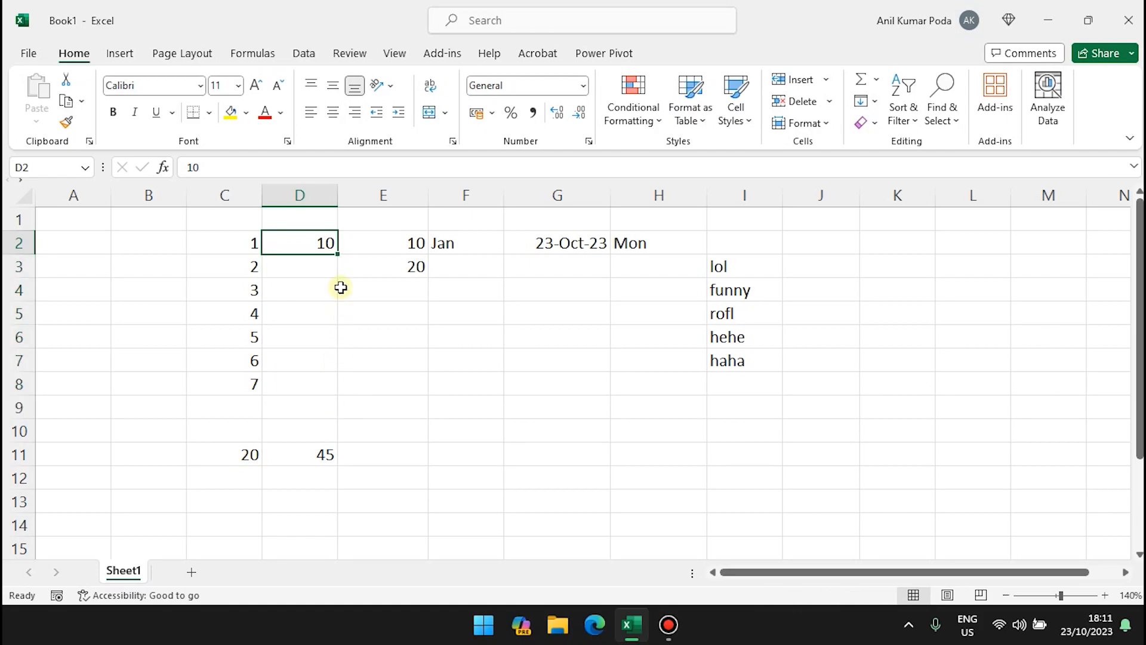
# Try filling D2 down through D8 with the Fill Series option, and undo it
pyautogui.moveTo(338, 253); pyautogui.dragTo(335, 395)
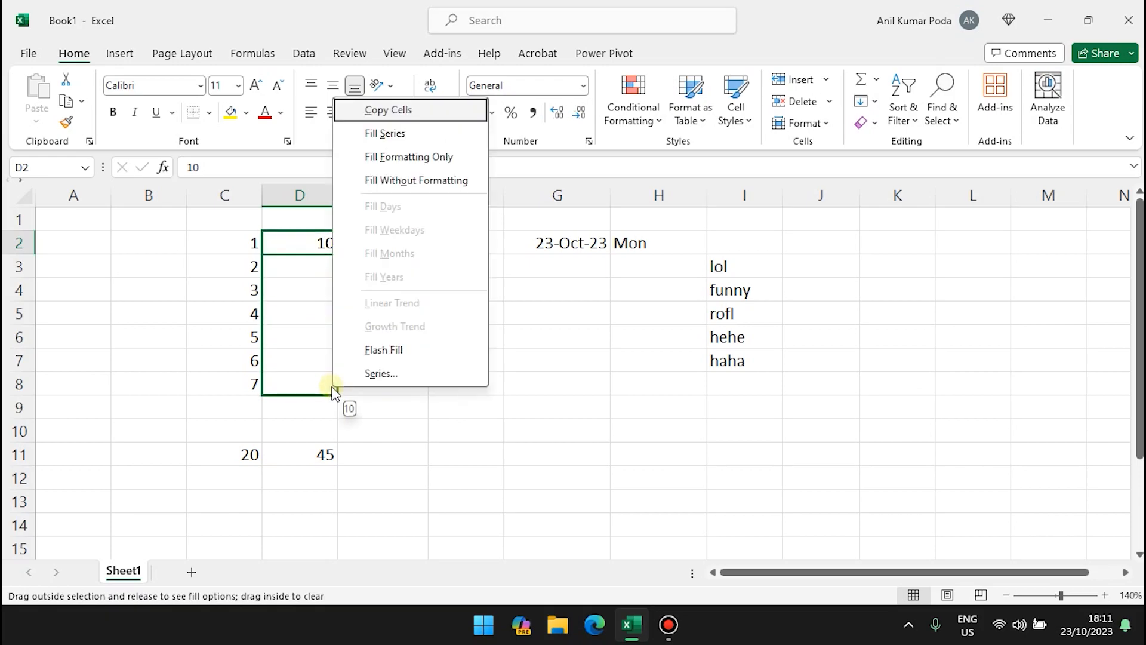
pyautogui.click(382, 133)
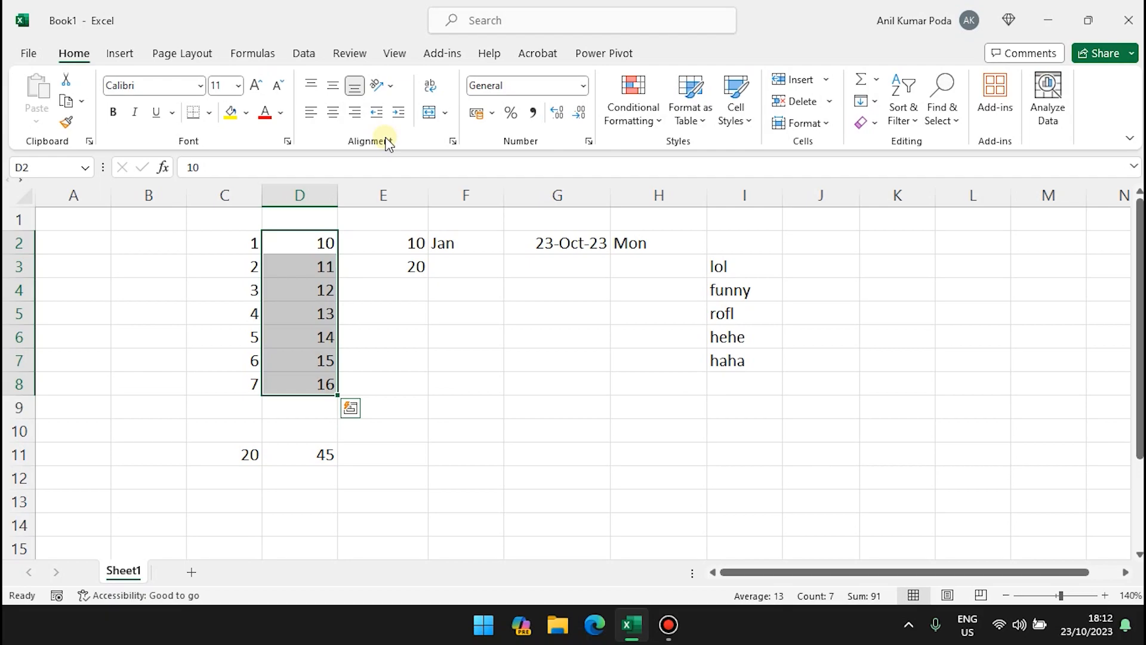
pyautogui.hotkey('ctrl', 'z')
# Try extending the E2:E3 pattern of 10 and 20 down through E8 with the default fill, and undo it
pyautogui.click(386, 242)
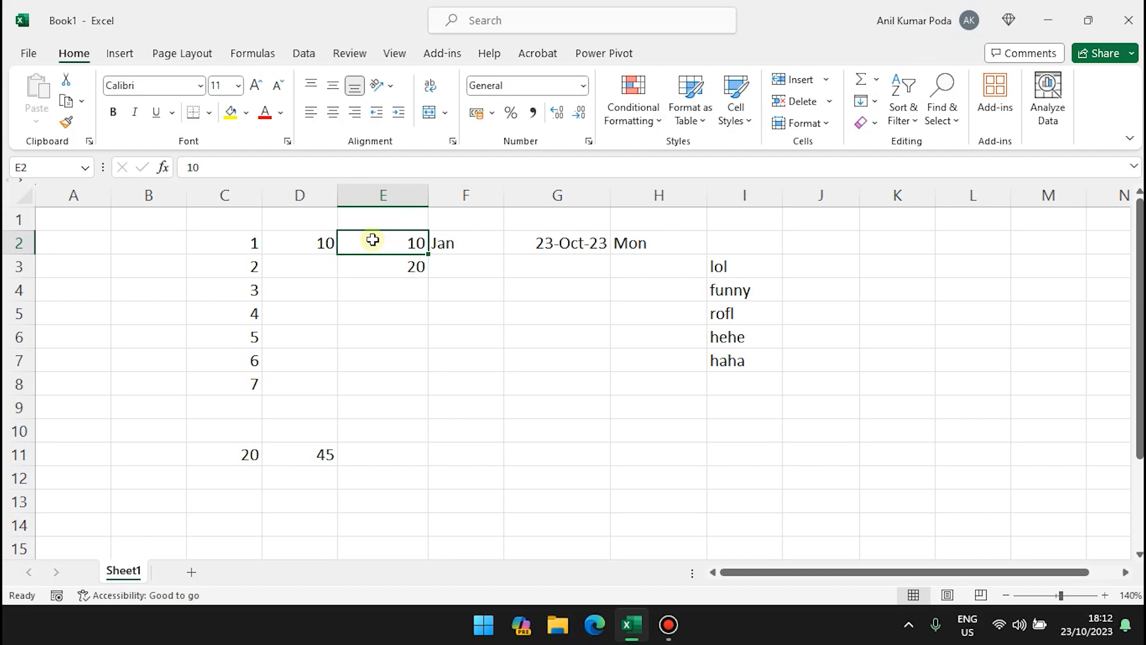
pyautogui.click(371, 266)
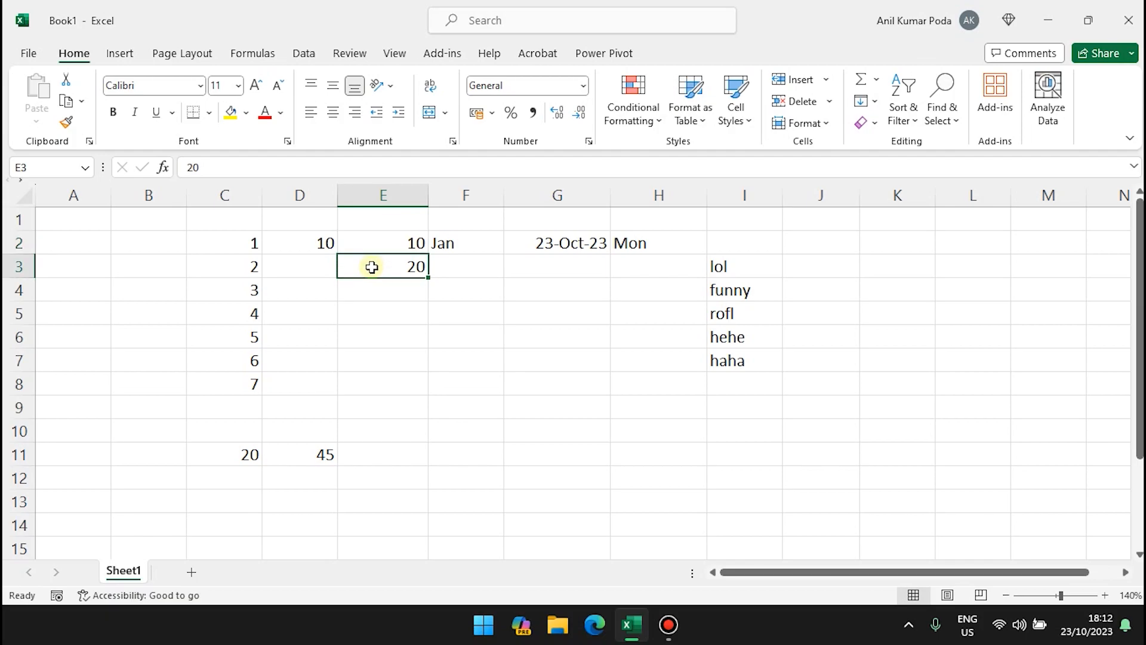
pyautogui.moveTo(371, 238); pyautogui.dragTo(423, 400)
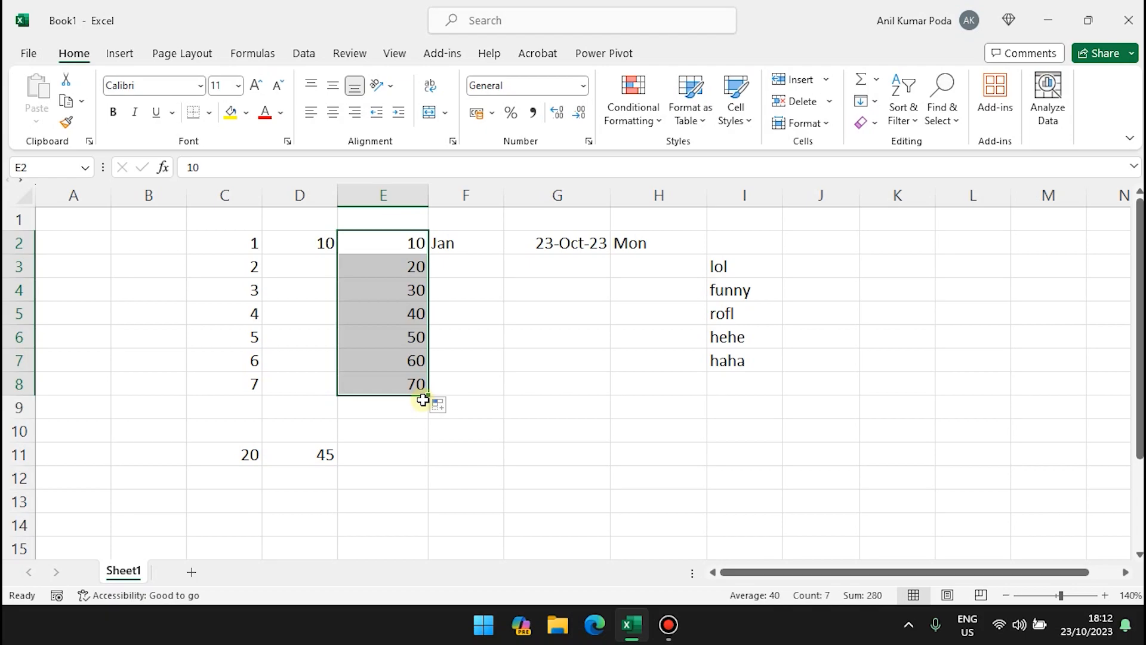
pyautogui.hotkey('ctrl', 'z')
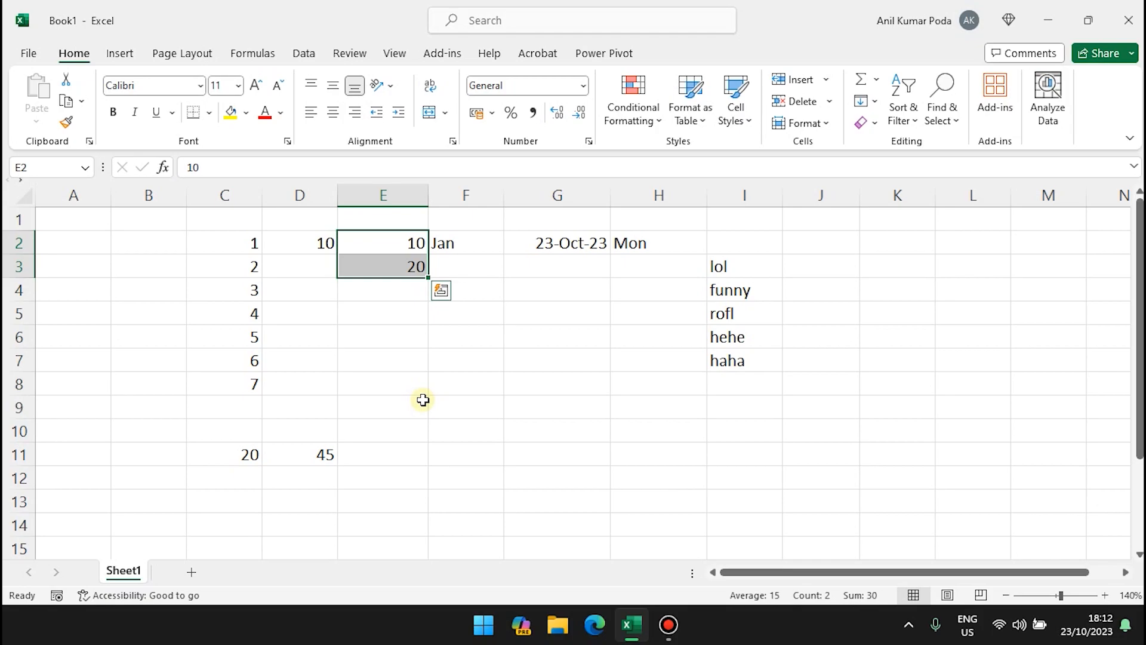
# Try extending E2:E3 down through E8 with the Fill Series option, and undo it
pyautogui.moveTo(428, 278); pyautogui.dragTo(418, 396)
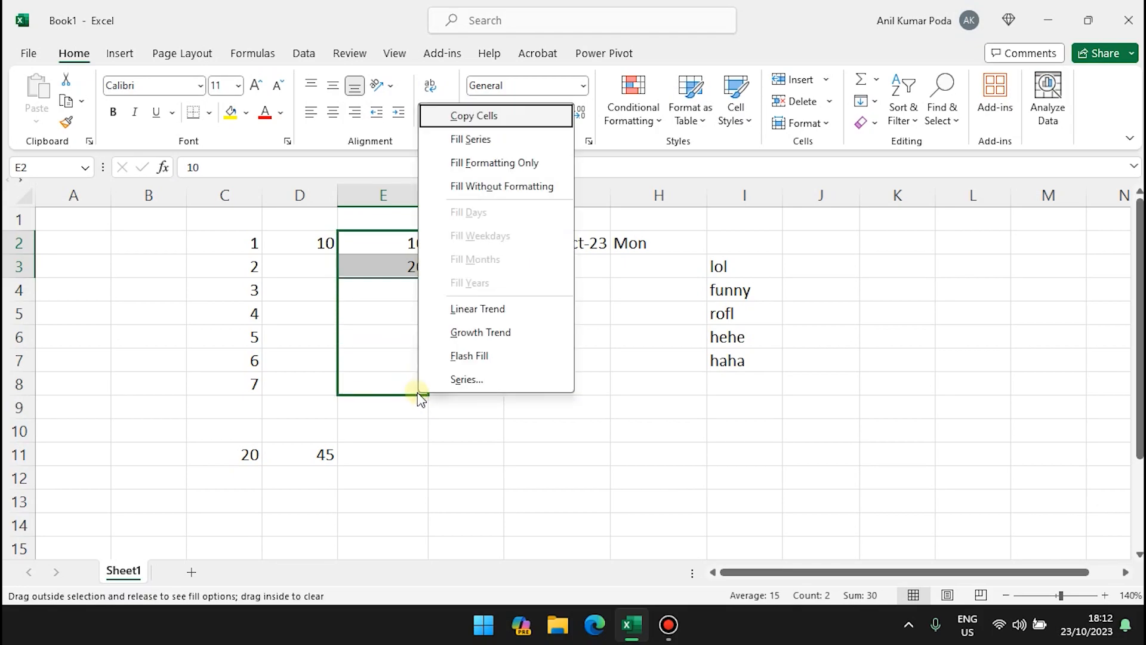
pyautogui.click(486, 140)
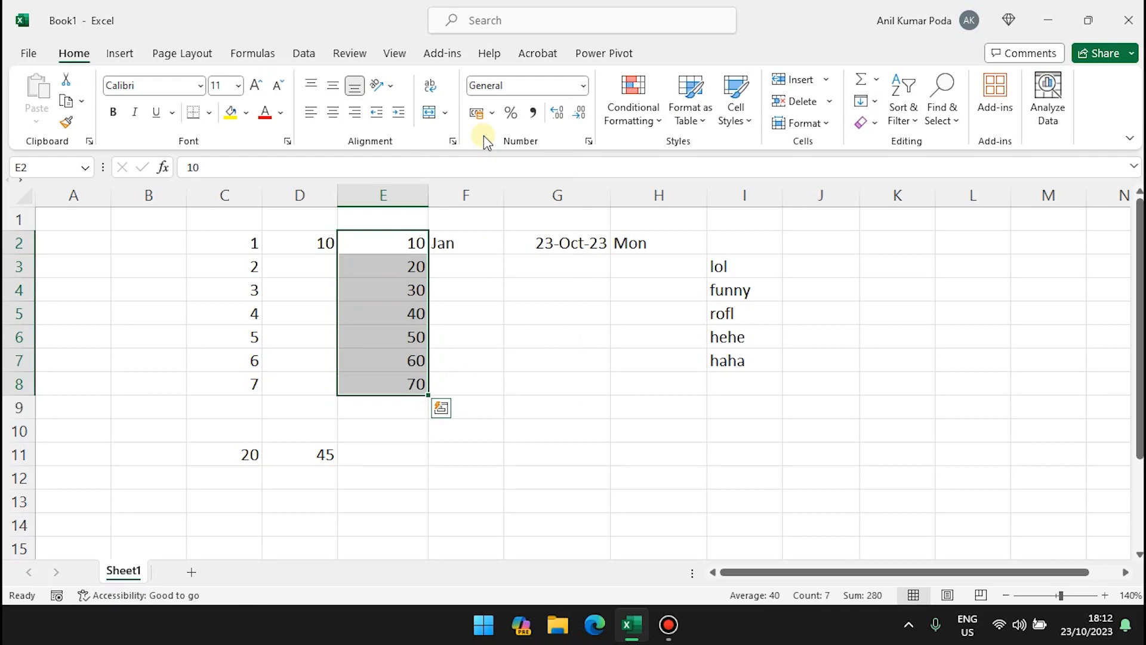
pyautogui.hotkey('ctrl', 'z')
# Change the month in F2 to its full name, January
pyautogui.click(491, 250)
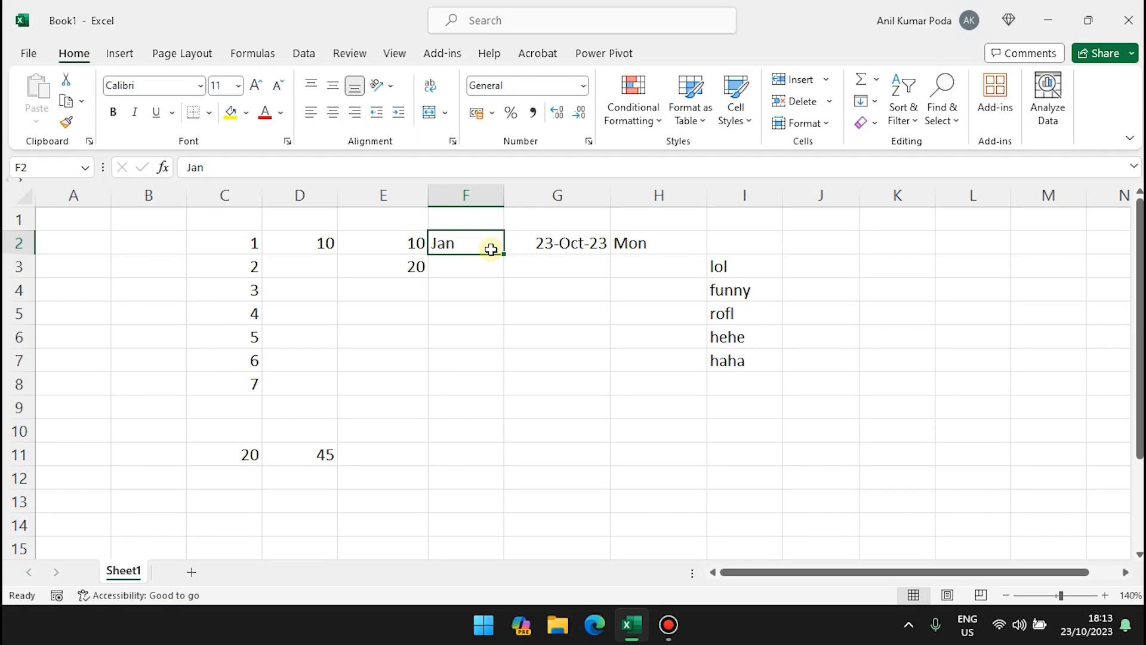
pyautogui.doubleClick(491, 249)
pyautogui.write('uary')
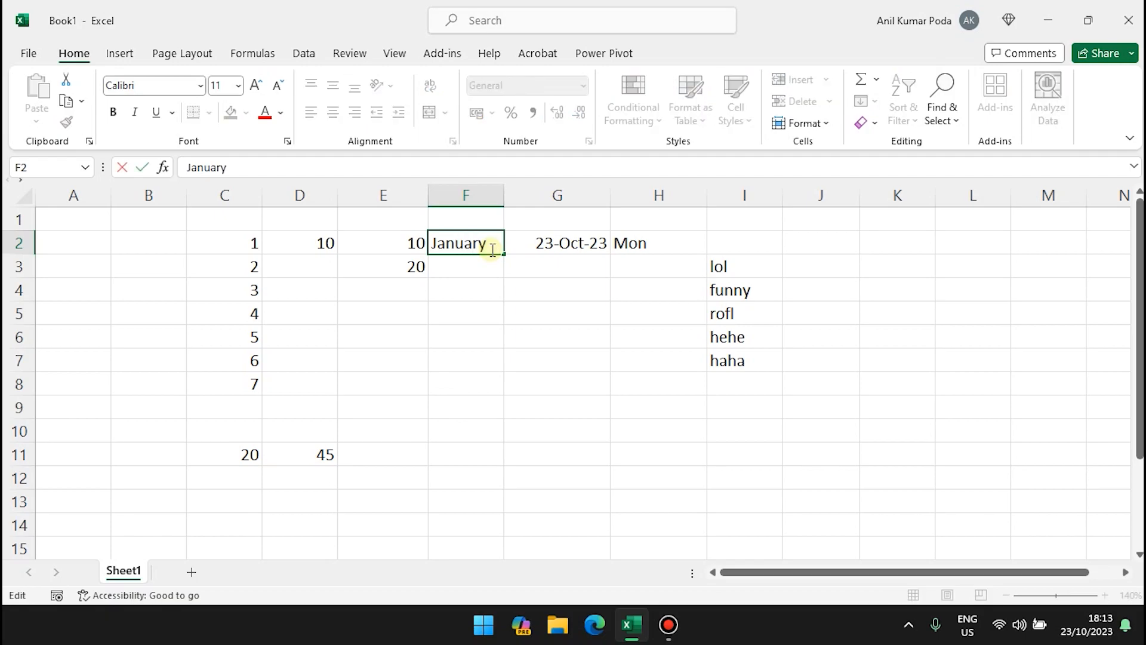
pyautogui.press('Return')
# Try filling the month names from F2 down through F8 with the default fill, and undo it
pyautogui.click(492, 248)
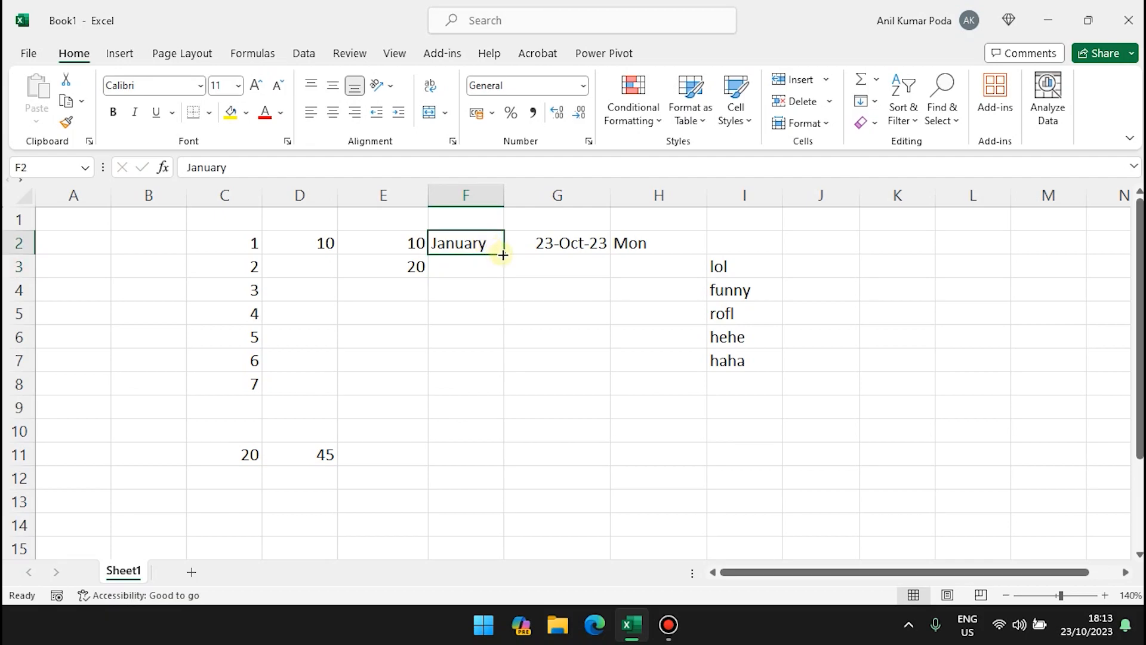
pyautogui.moveTo(503, 255); pyautogui.dragTo(502, 404)
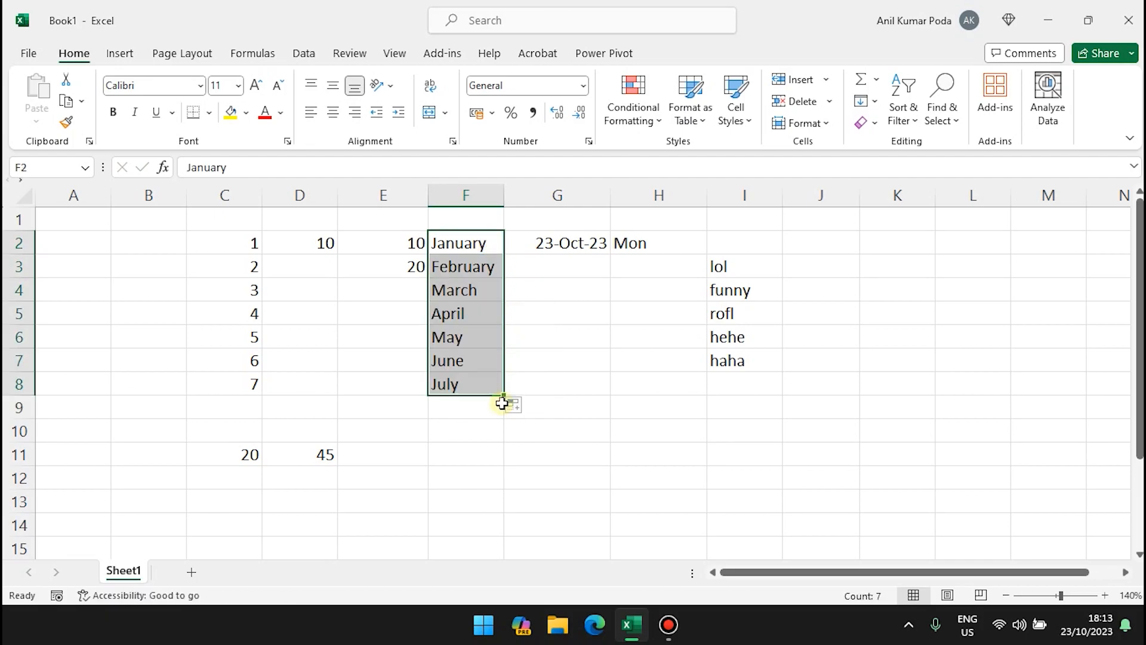
pyautogui.hotkey('ctrl', 'z')
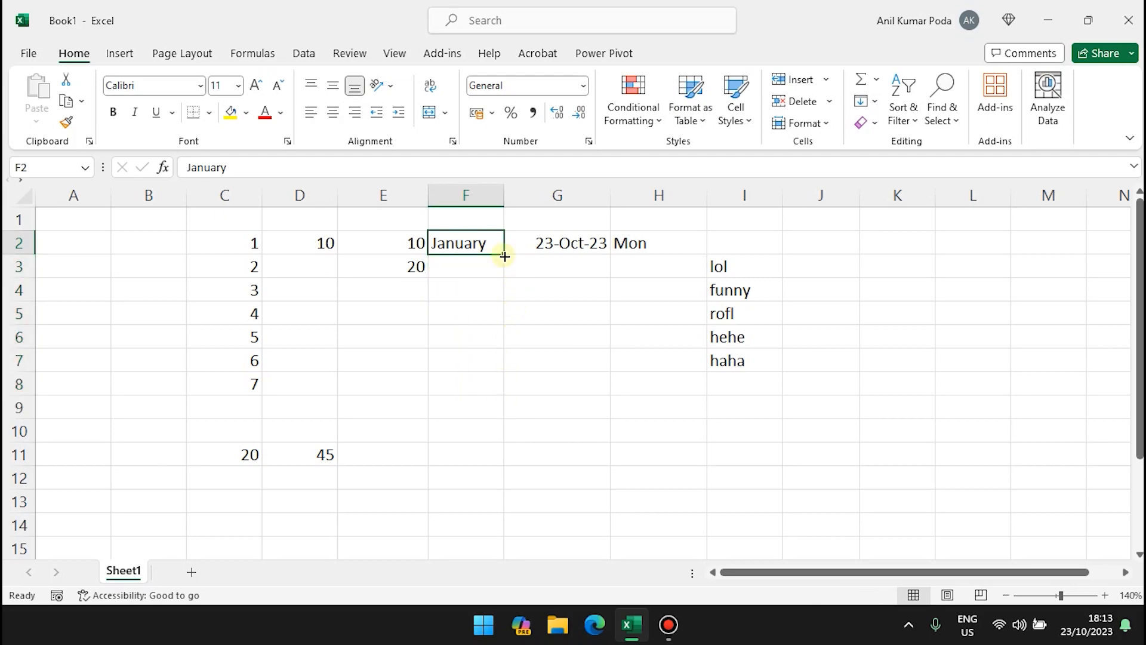
# Try filling the months from F2 down through F7 with the Fill Series option, and undo it
pyautogui.moveTo(504, 257); pyautogui.dragTo(503, 371)
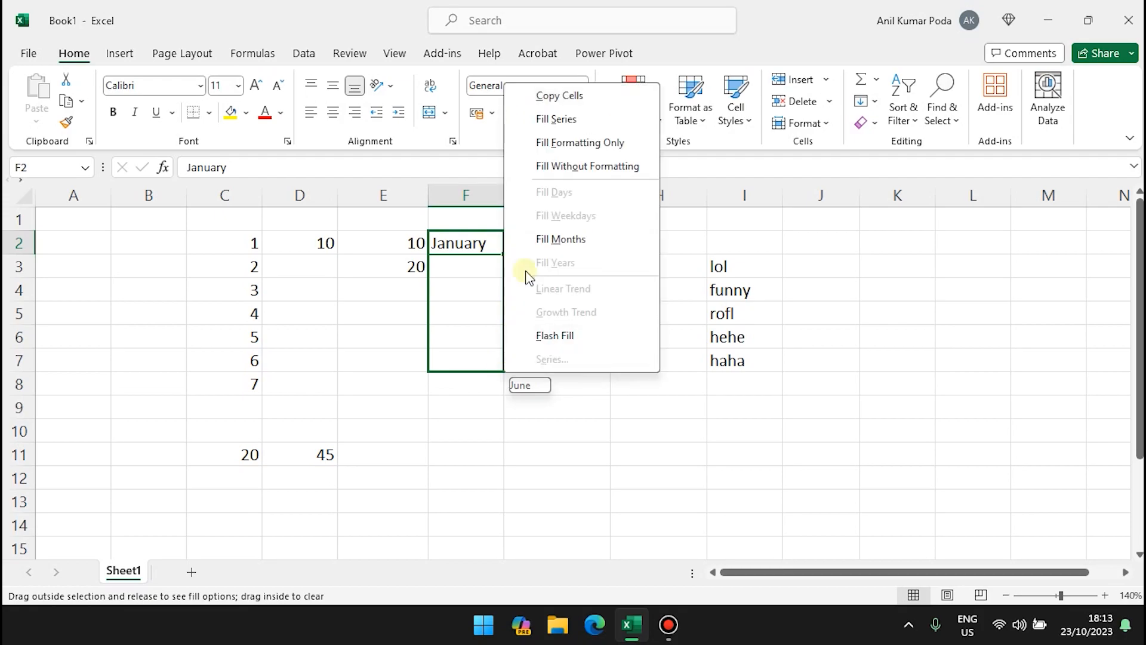
pyautogui.click(570, 122)
pyautogui.hotkey('ctrl', 'z')
# Replace the month in F2 with Jul
pyautogui.write('Jul')
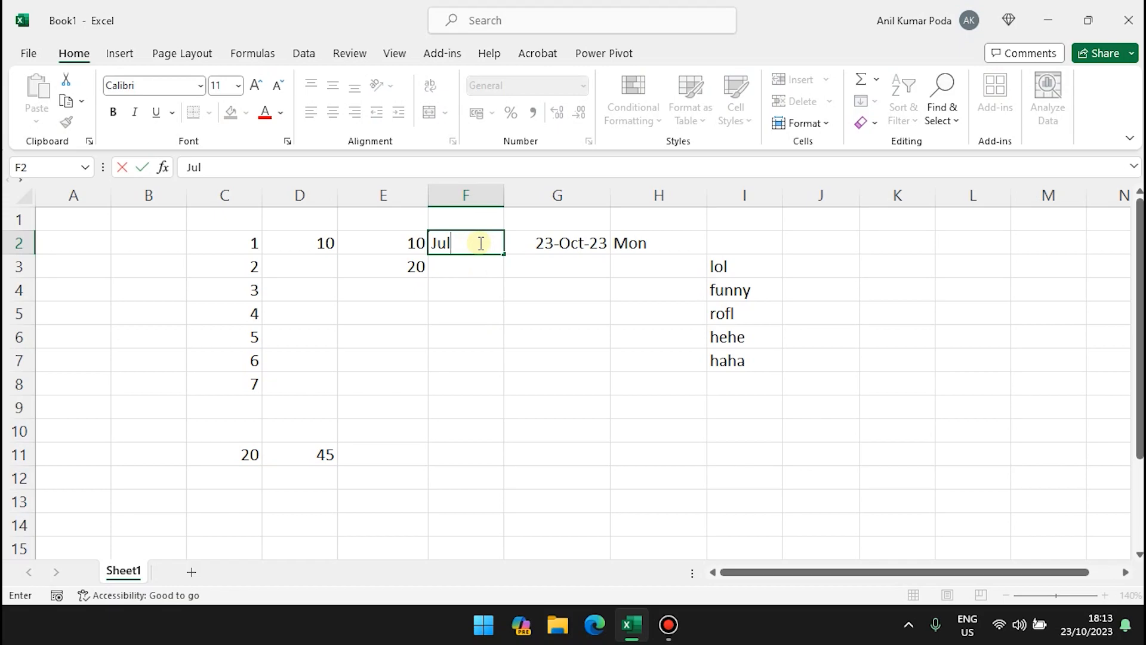
pyautogui.press('Return')
# Try extending the months from F2 through F7 with the default fill, and through F8 with the Fill Series option
pyautogui.click(479, 243)
pyautogui.moveTo(503, 254); pyautogui.dragTo(499, 373)
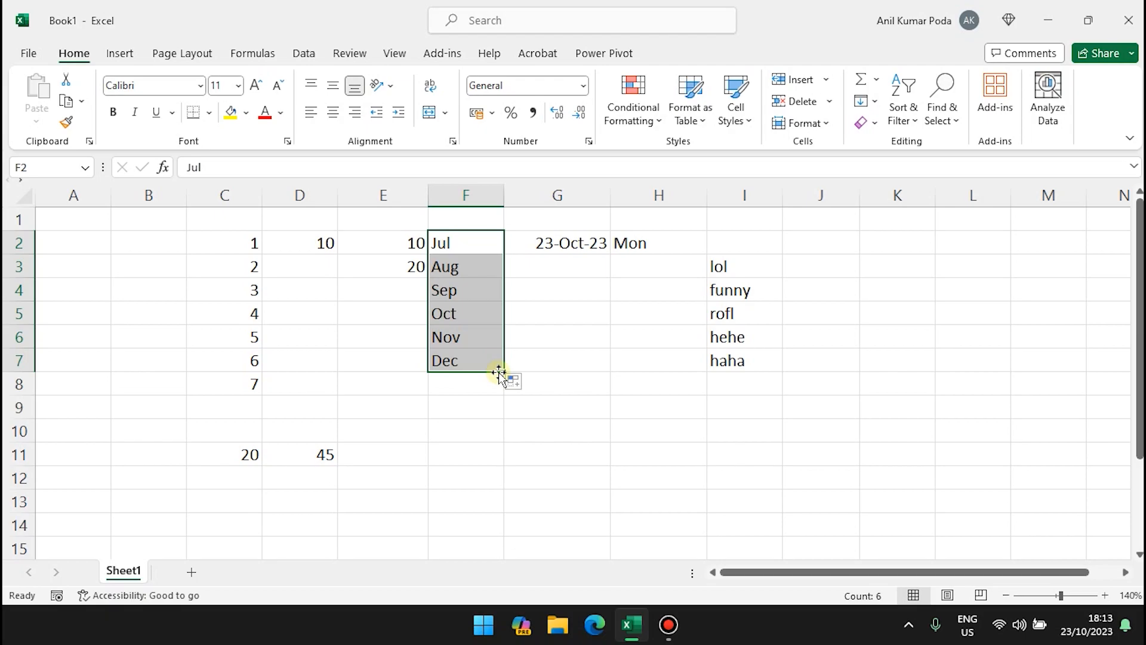
pyautogui.moveTo(504, 377); pyautogui.dragTo(492, 399)
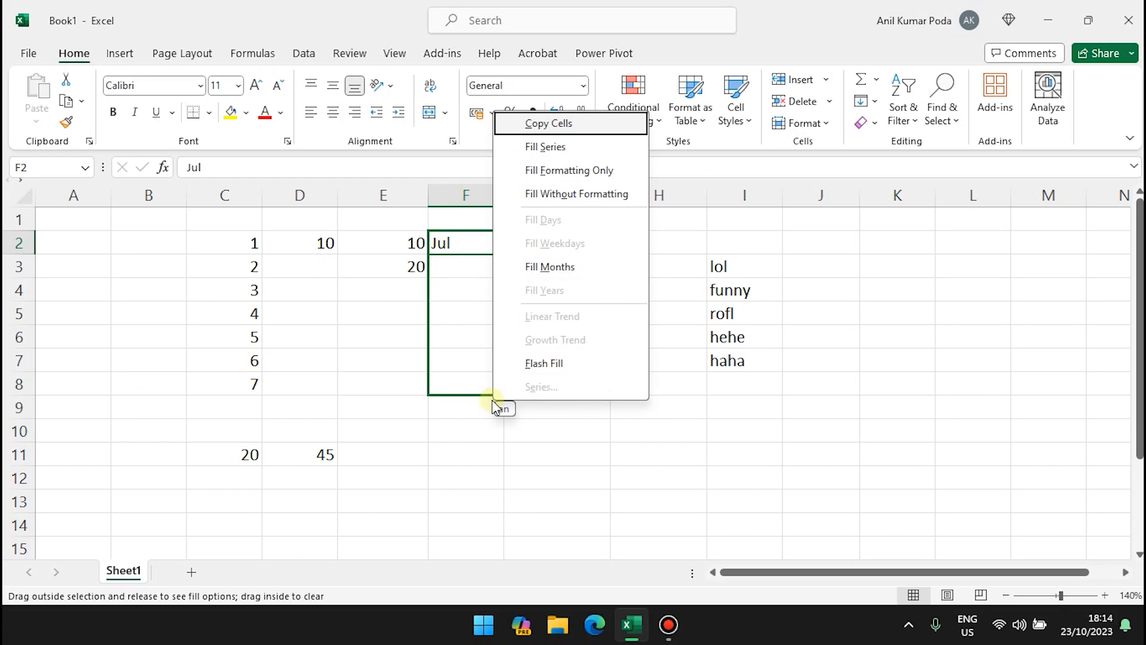
pyautogui.click(546, 147)
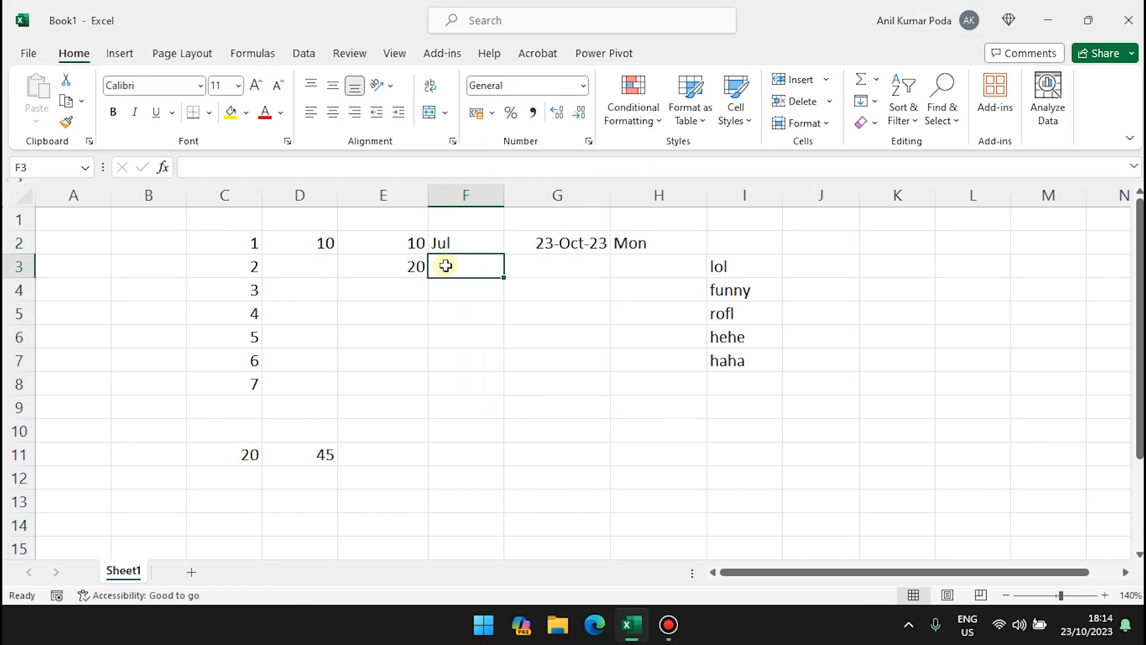
# Enter Sep in F3 below Jul as the second value of a month pattern
pyautogui.write('Sep')
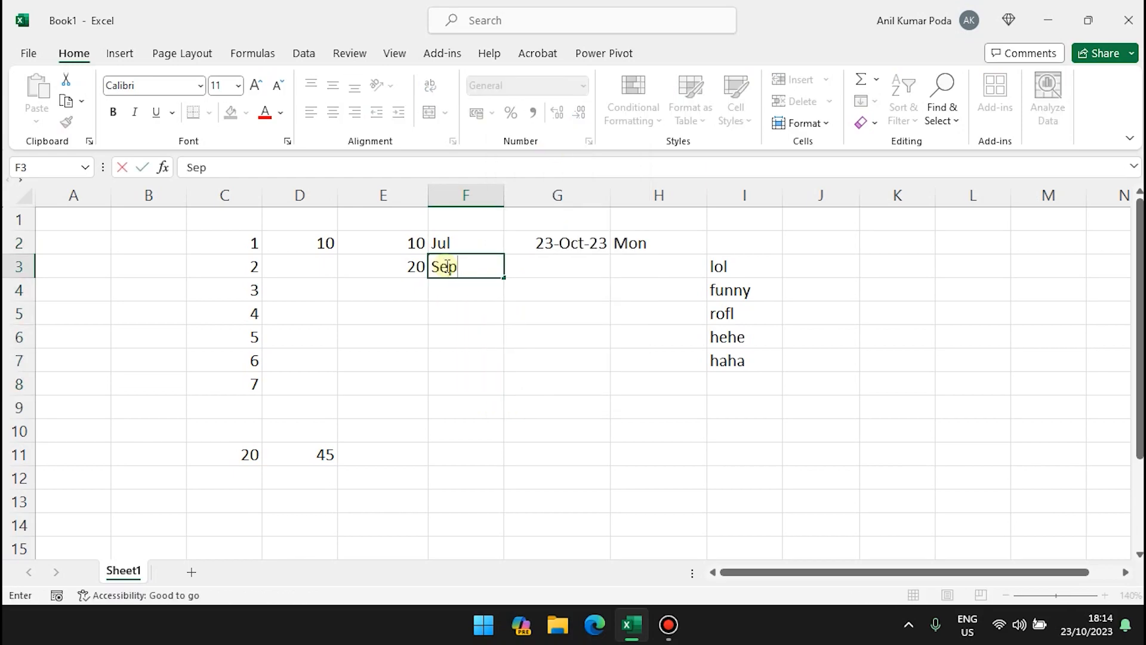
pyautogui.press('Return')
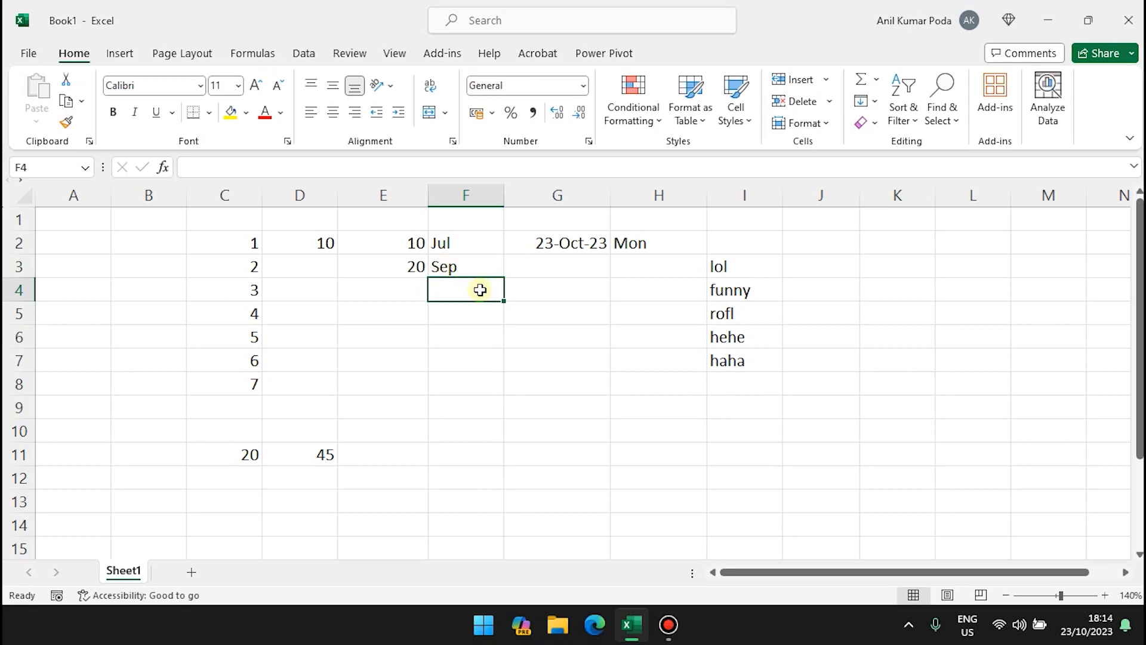
pyautogui.click(482, 241)
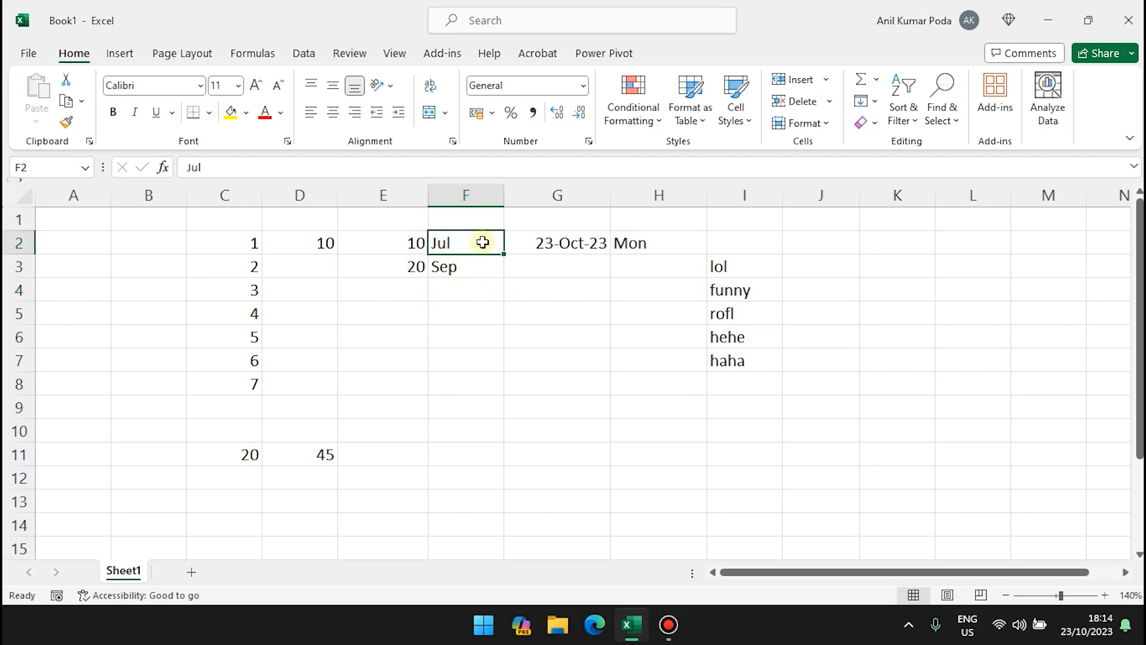
pyautogui.click(471, 272)
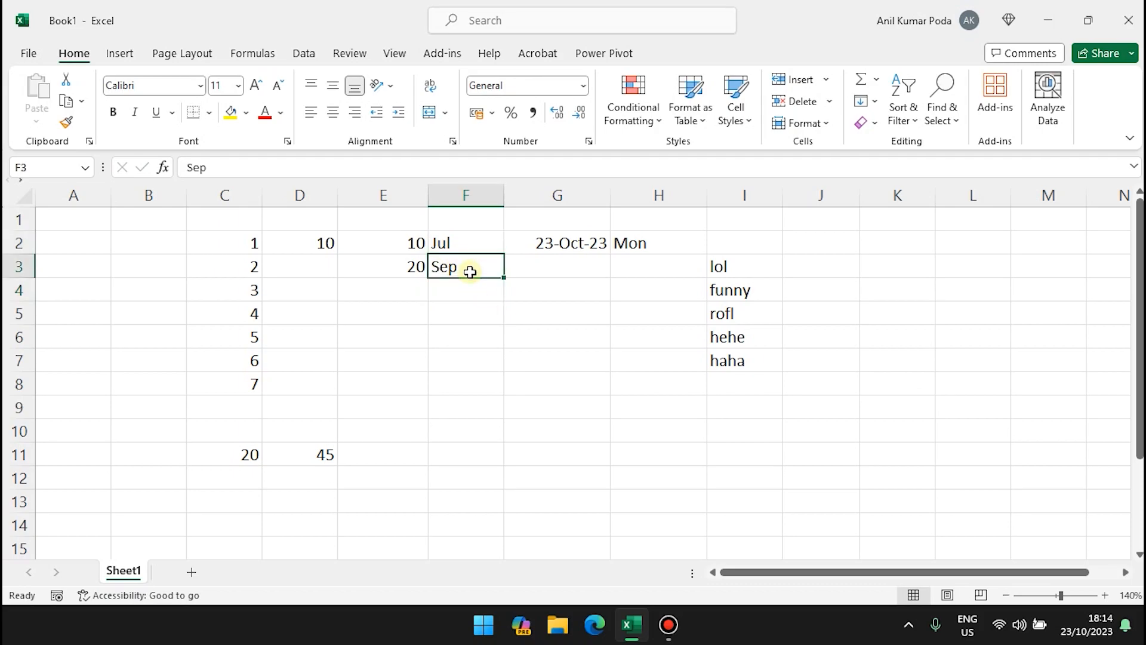
# Try extending the Jul and Sep pattern from F2:F3 through F8 with the default fill and again from the fill options, undoing each attempt
pyautogui.click(479, 244)
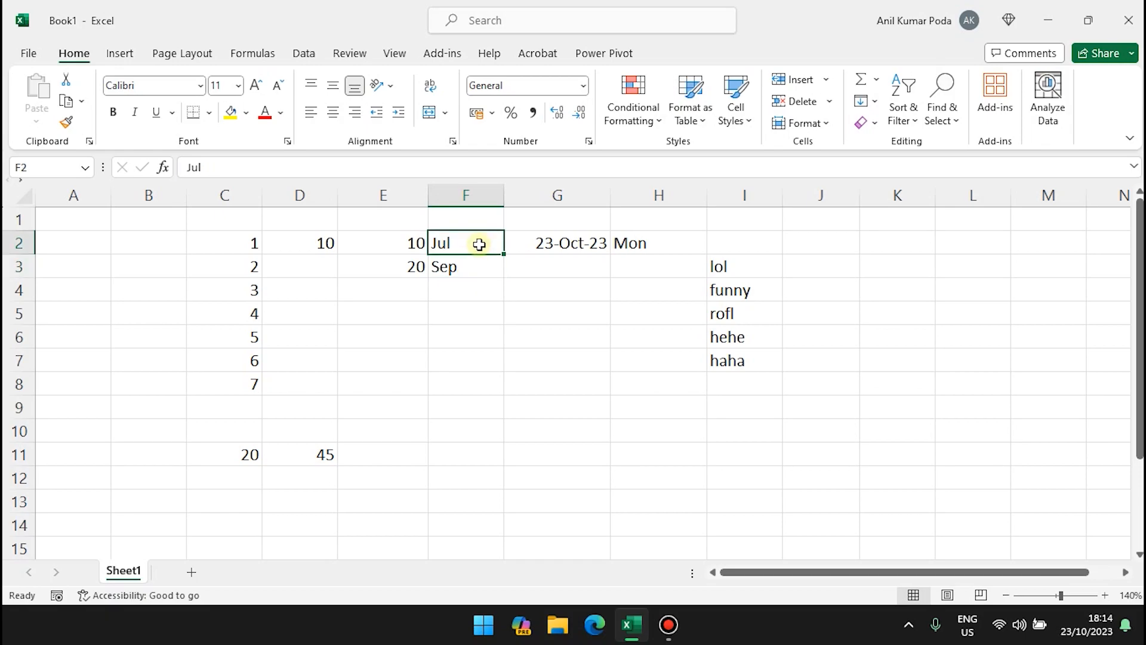
pyautogui.moveTo(468, 241); pyautogui.dragTo(505, 391)
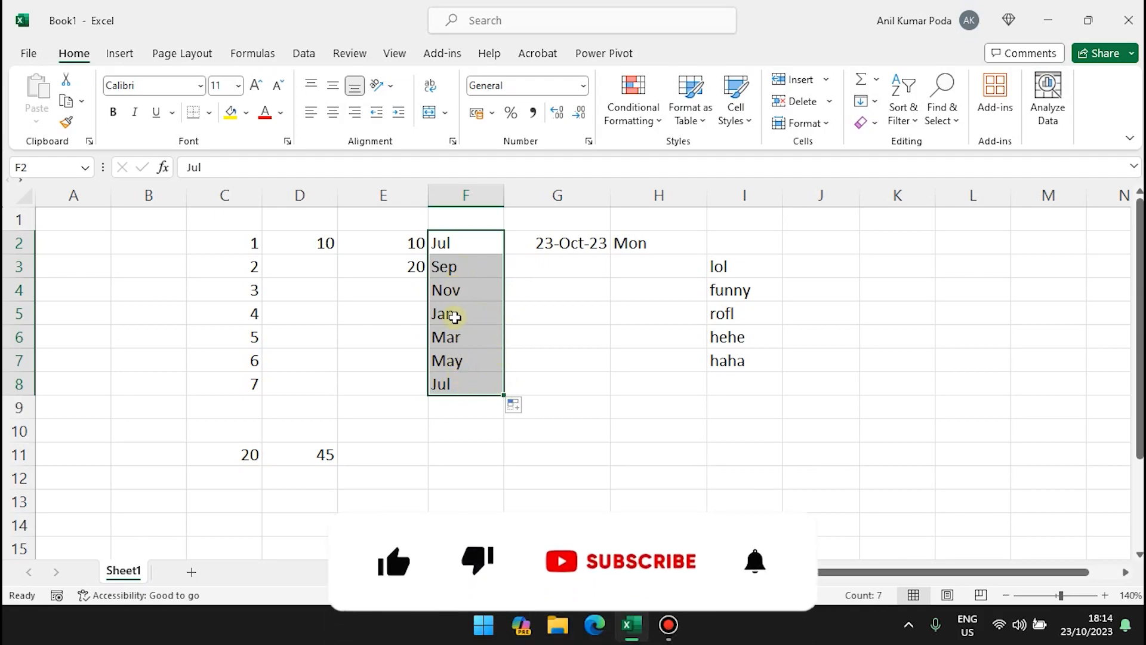
pyautogui.hotkey('ctrl', 'z')
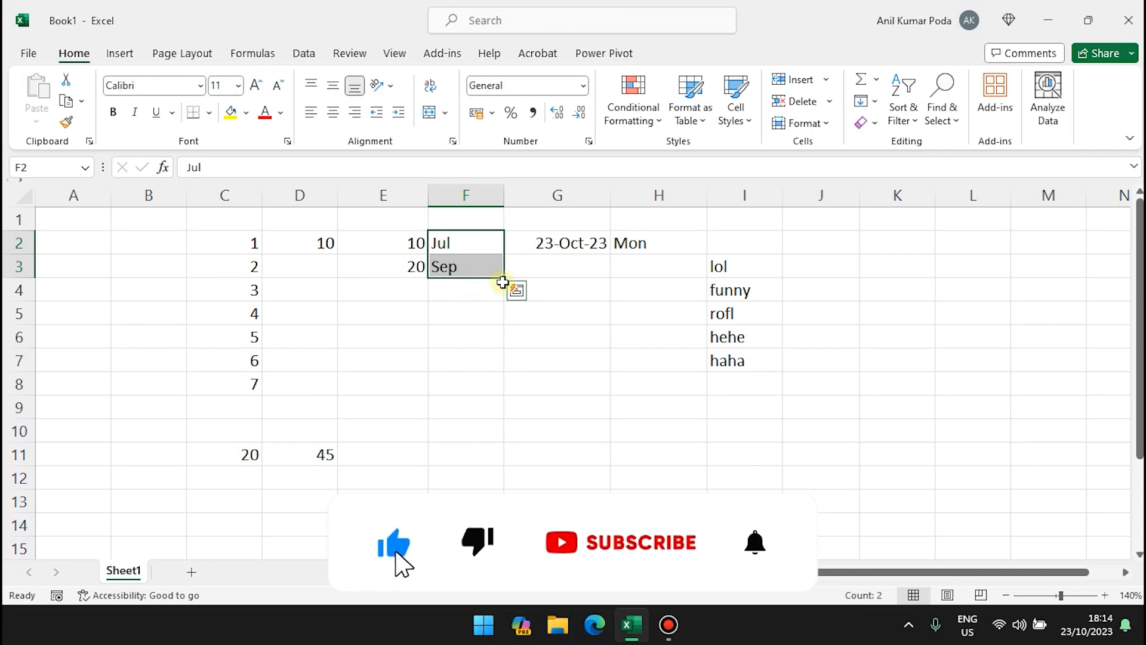
pyautogui.moveTo(504, 277); pyautogui.dragTo(511, 389)
pyautogui.click(570, 134)
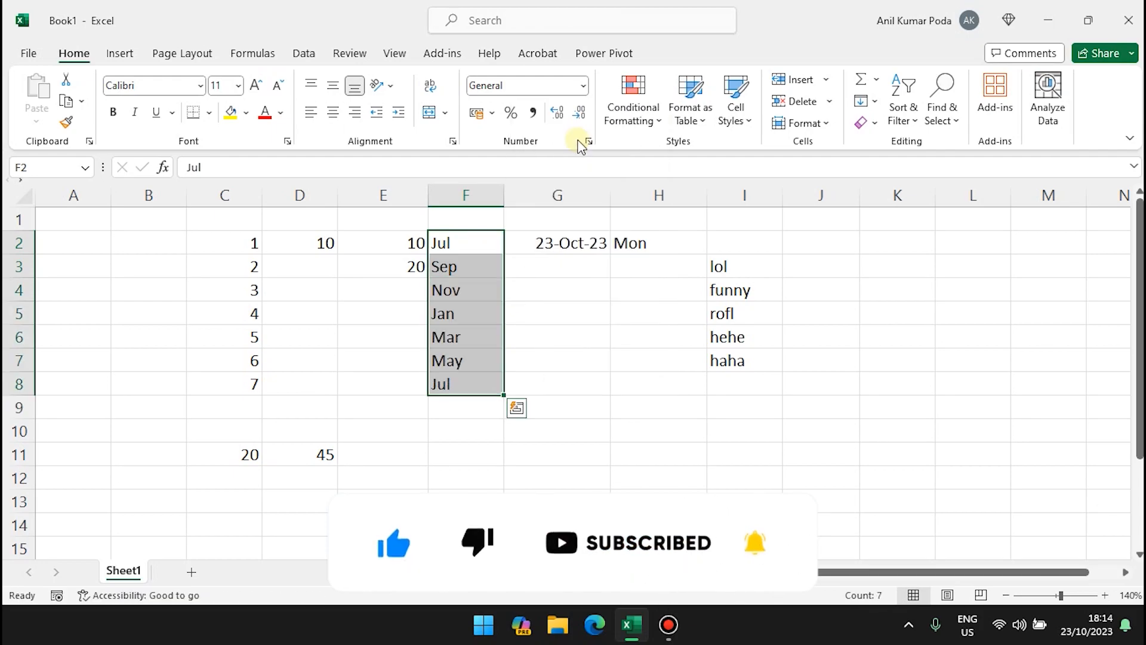
pyautogui.hotkey('ctrl', 'z')
# Try extending the date in G2 through G8 with the default fill, and undo it
pyautogui.click(520, 250)
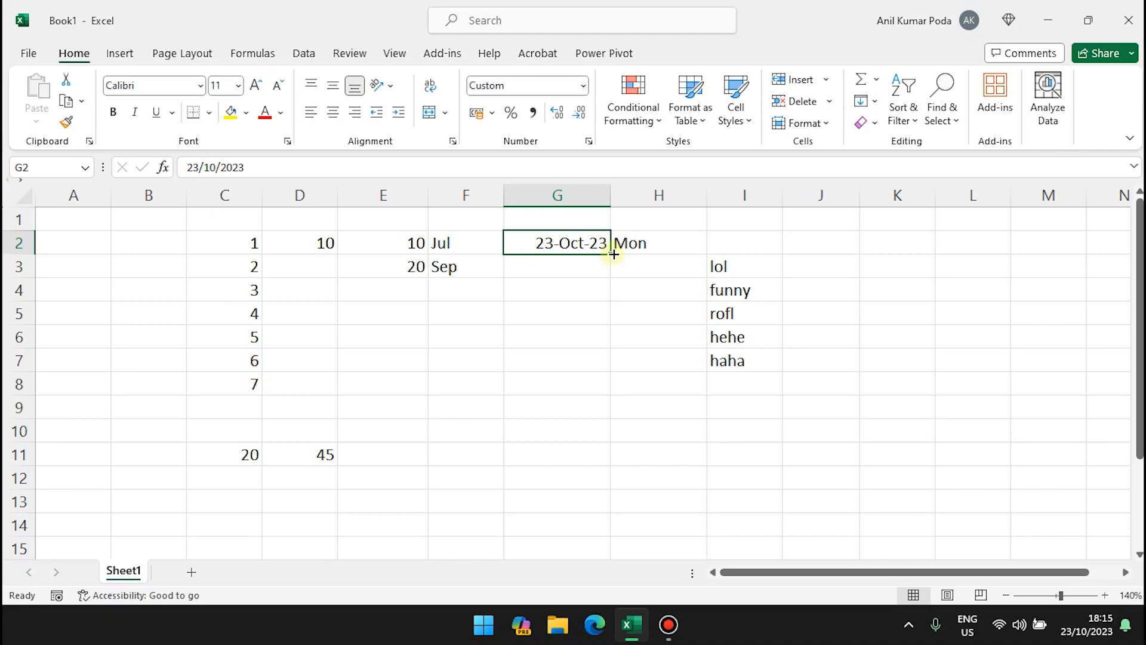
pyautogui.moveTo(614, 254); pyautogui.dragTo(617, 406)
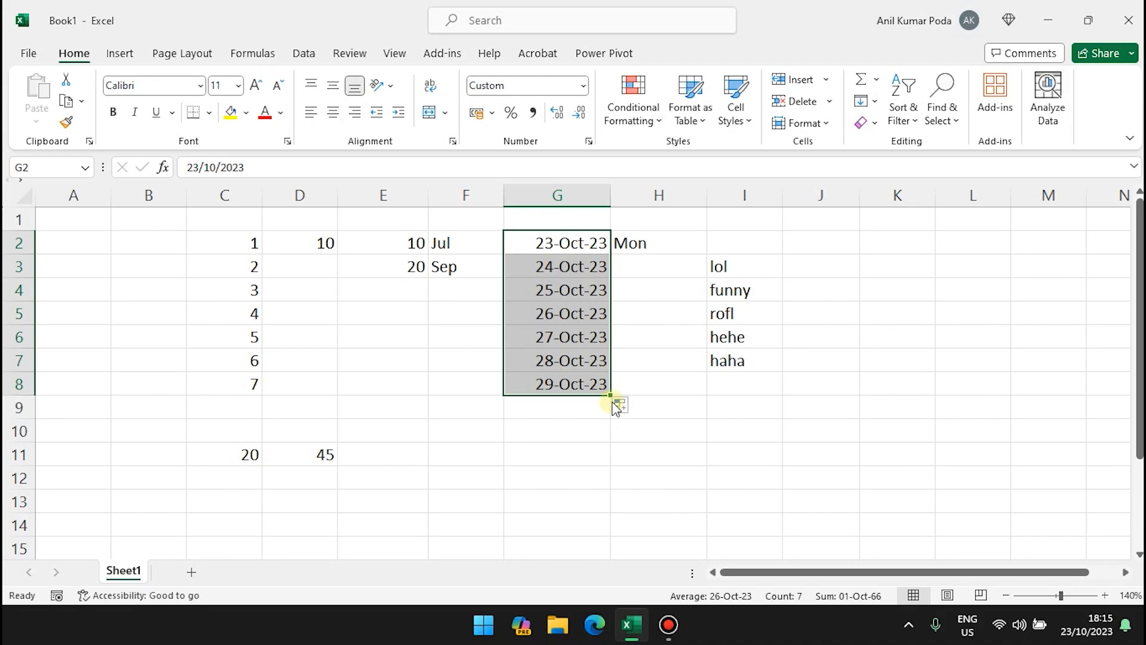
pyautogui.hotkey('ctrl', 'z')
# Try filling the date from G2 through G8 with the Fill Series option, and through G10 with Fill Days
pyautogui.moveTo(610, 254); pyautogui.dragTo(610, 411)
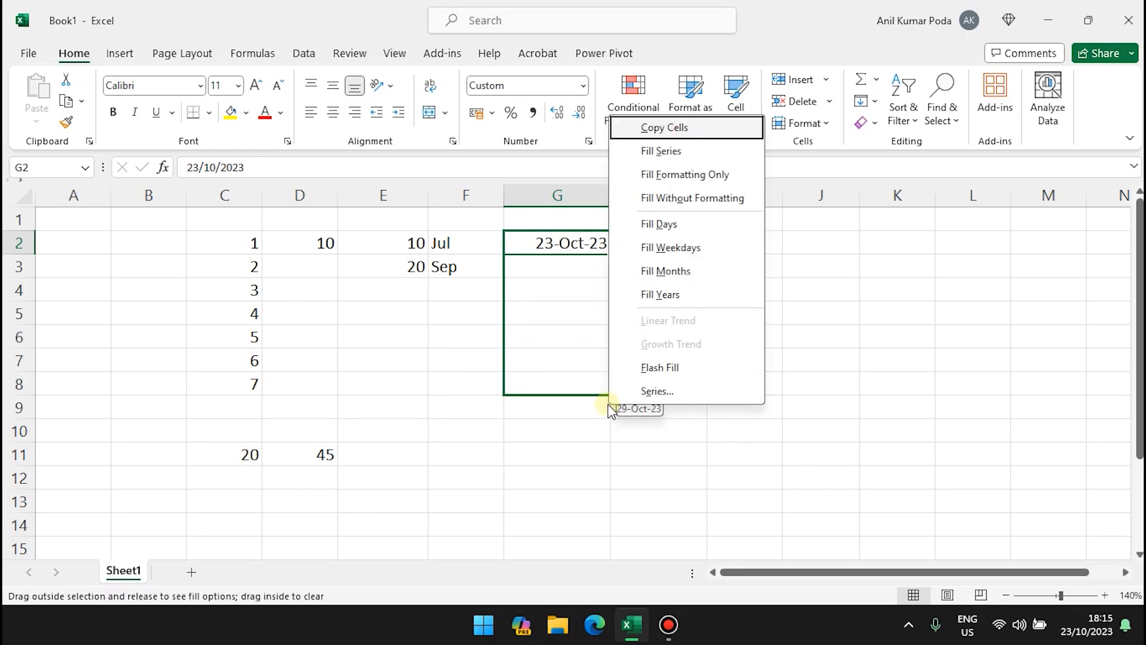
pyautogui.click(661, 148)
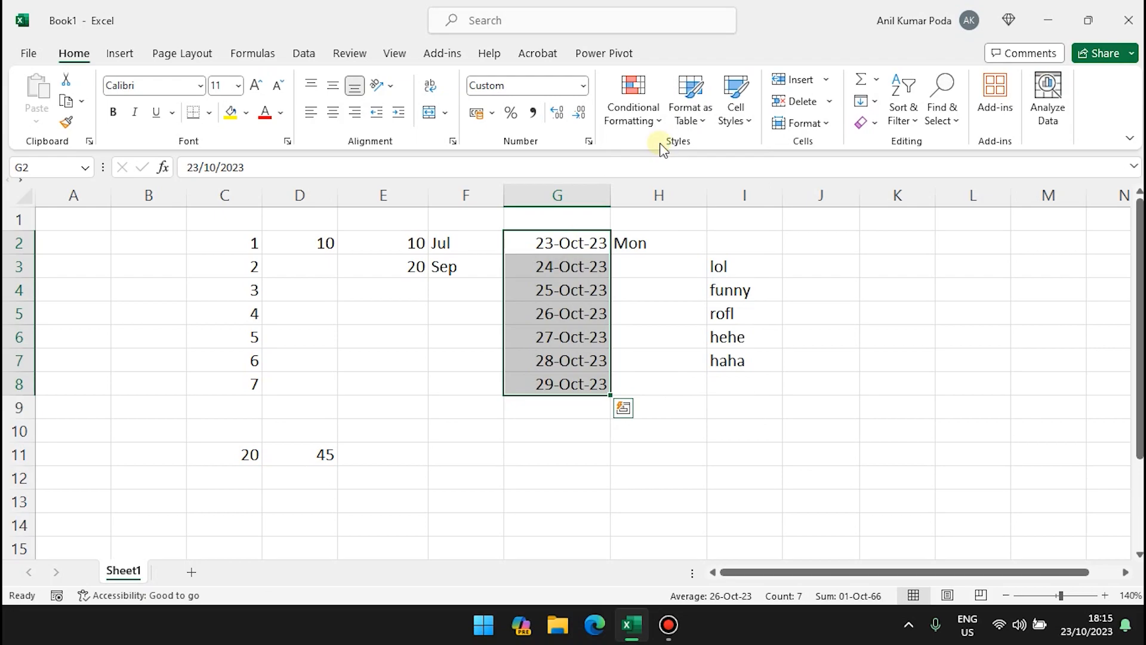
pyautogui.moveTo(611, 395); pyautogui.dragTo(607, 444)
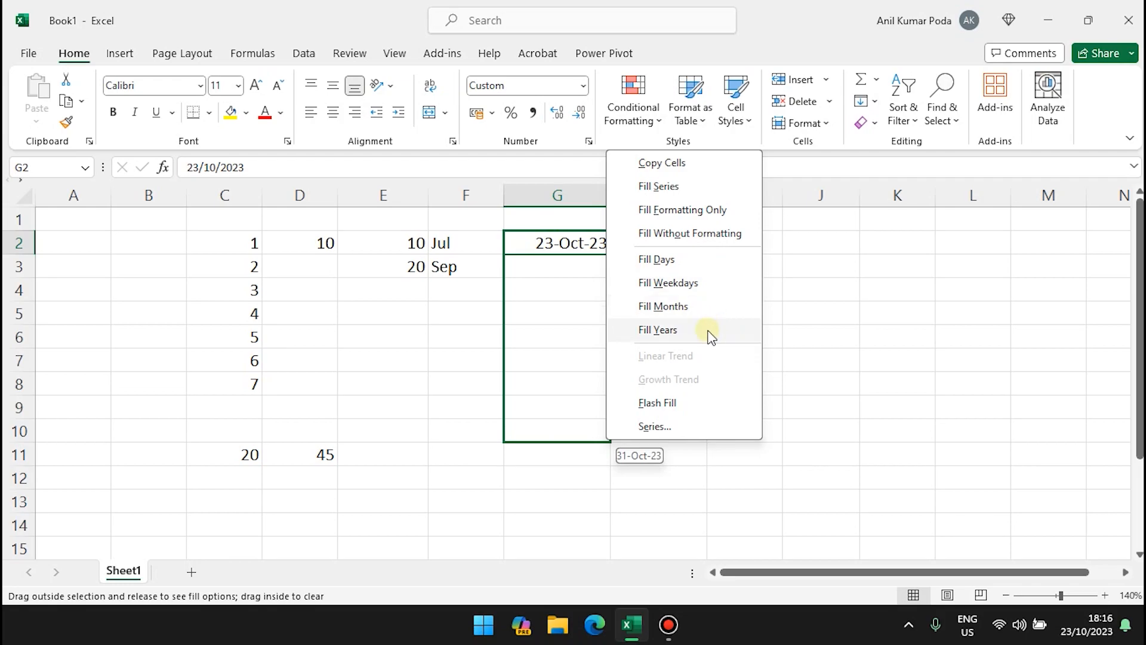
pyautogui.click(691, 257)
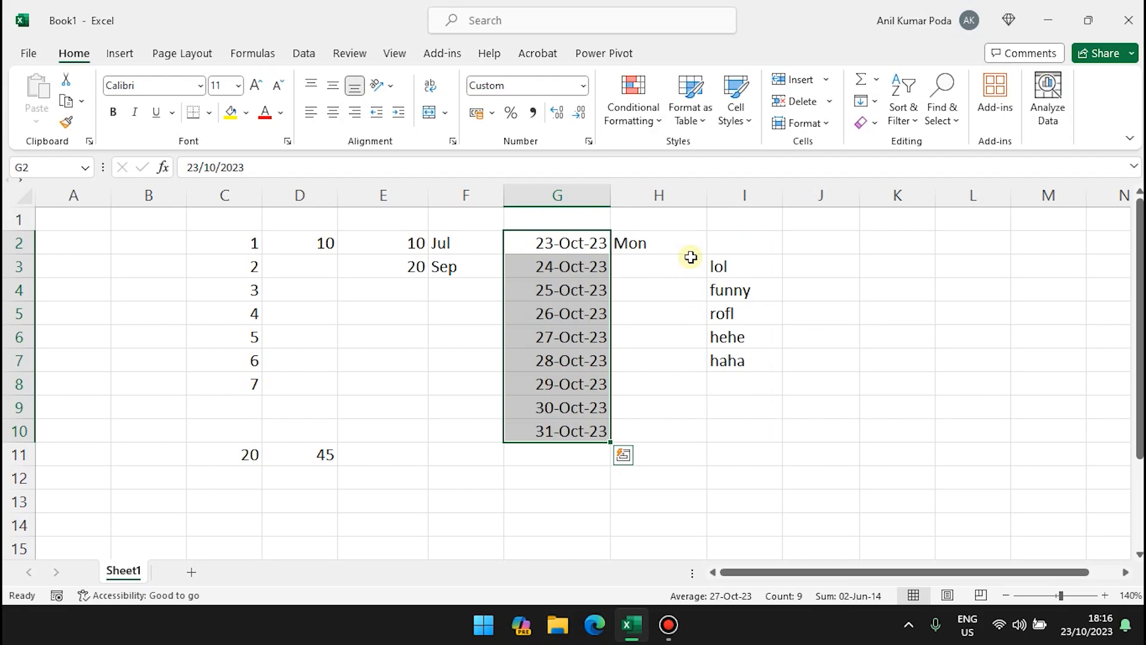
# Try filling the date from G2 through G9 with Fill Weekdays, compare the dates with the system calendar, and undo the fill
pyautogui.moveTo(611, 442); pyautogui.dragTo(600, 417)
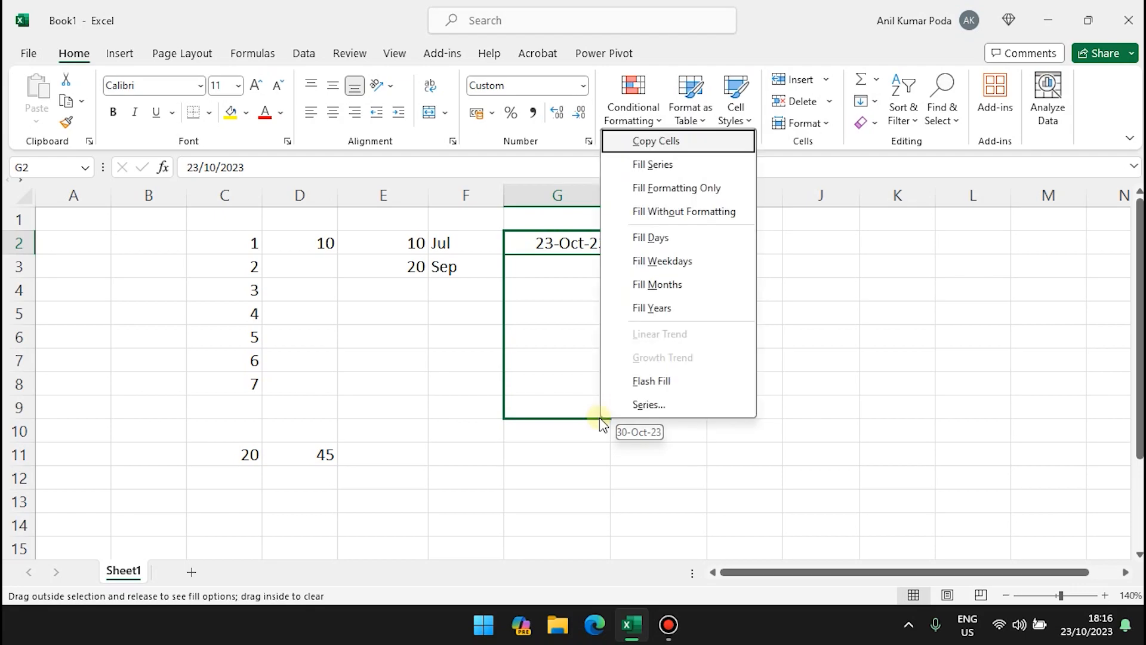
pyautogui.click(692, 262)
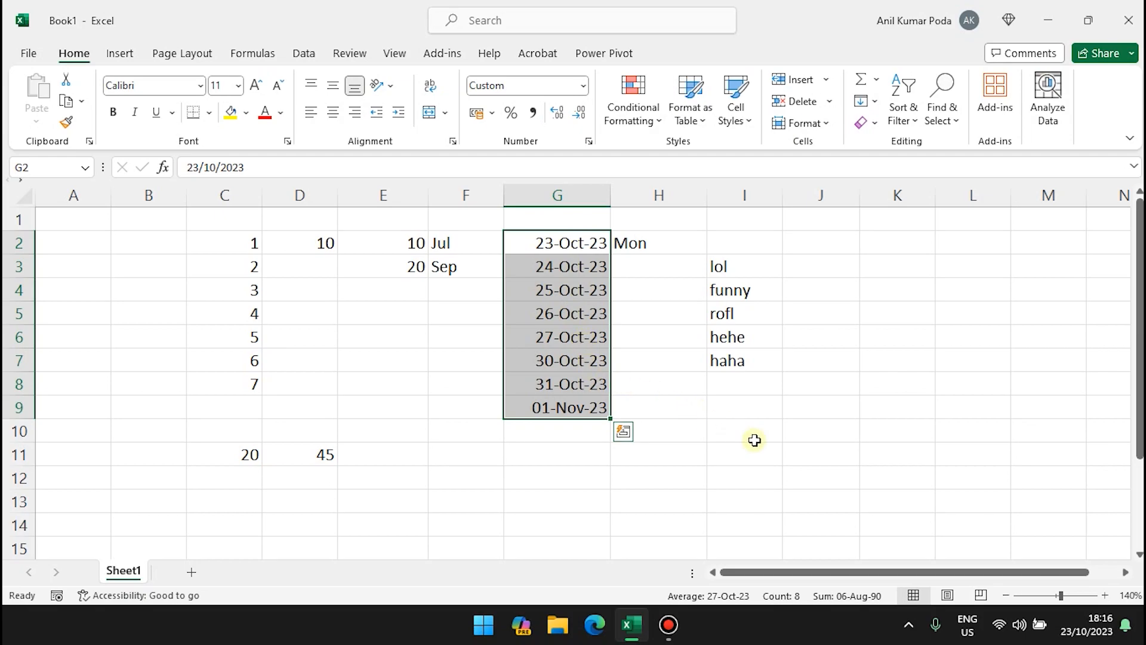
pyautogui.click(1102, 637)
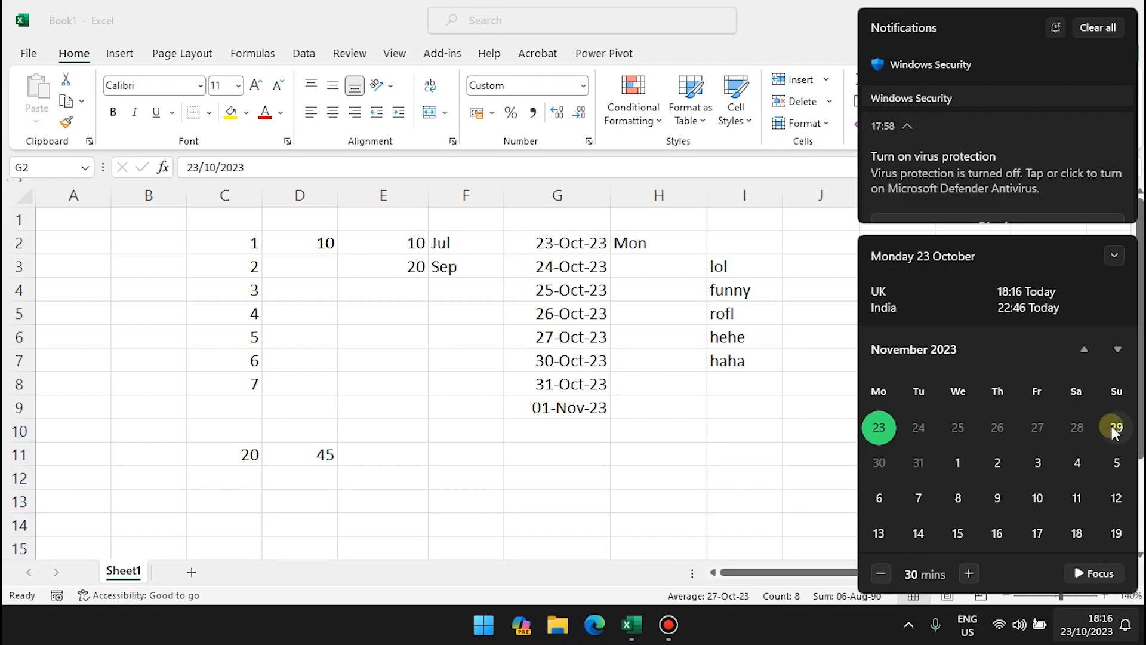
pyautogui.click(598, 340)
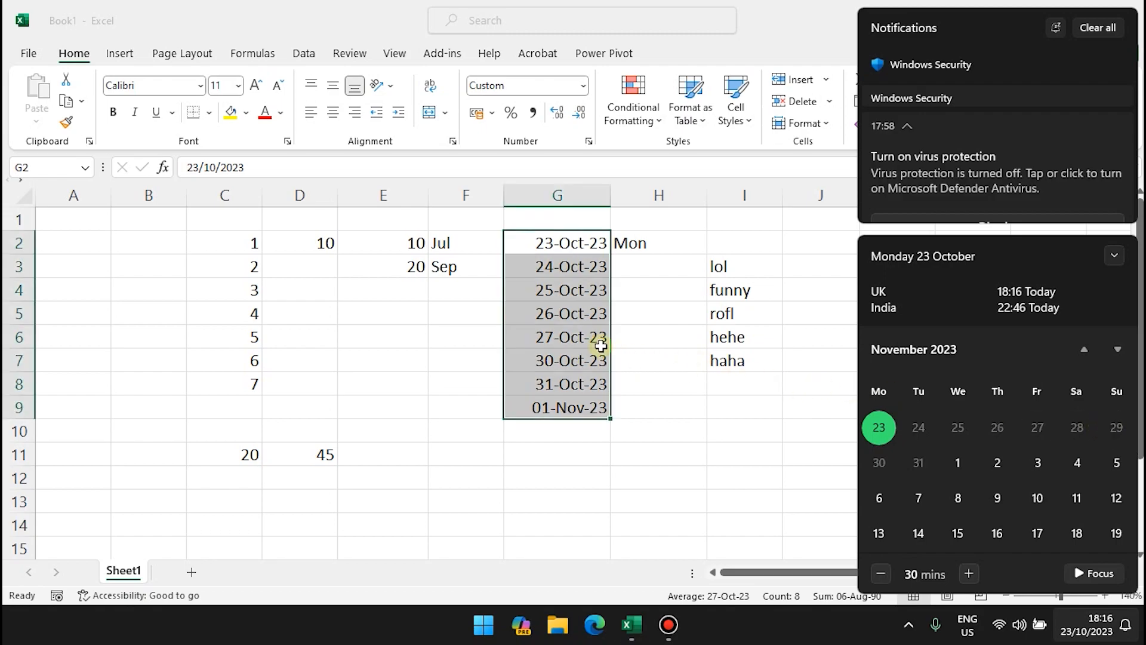
pyautogui.click(566, 338)
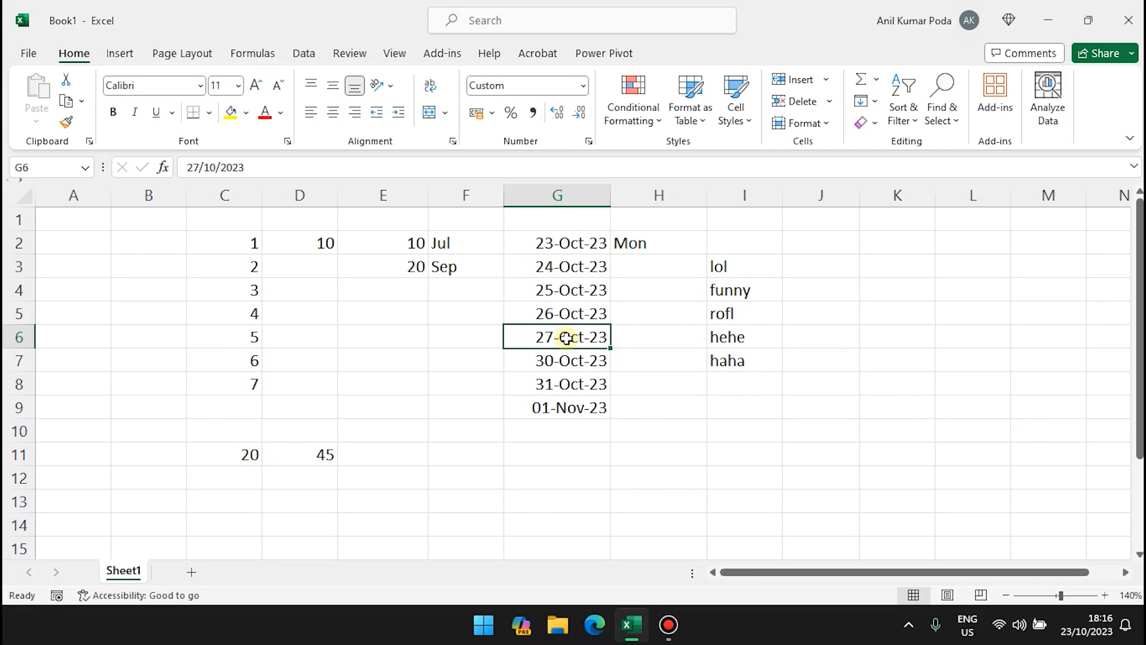
pyautogui.hotkey('ctrl', 'z')
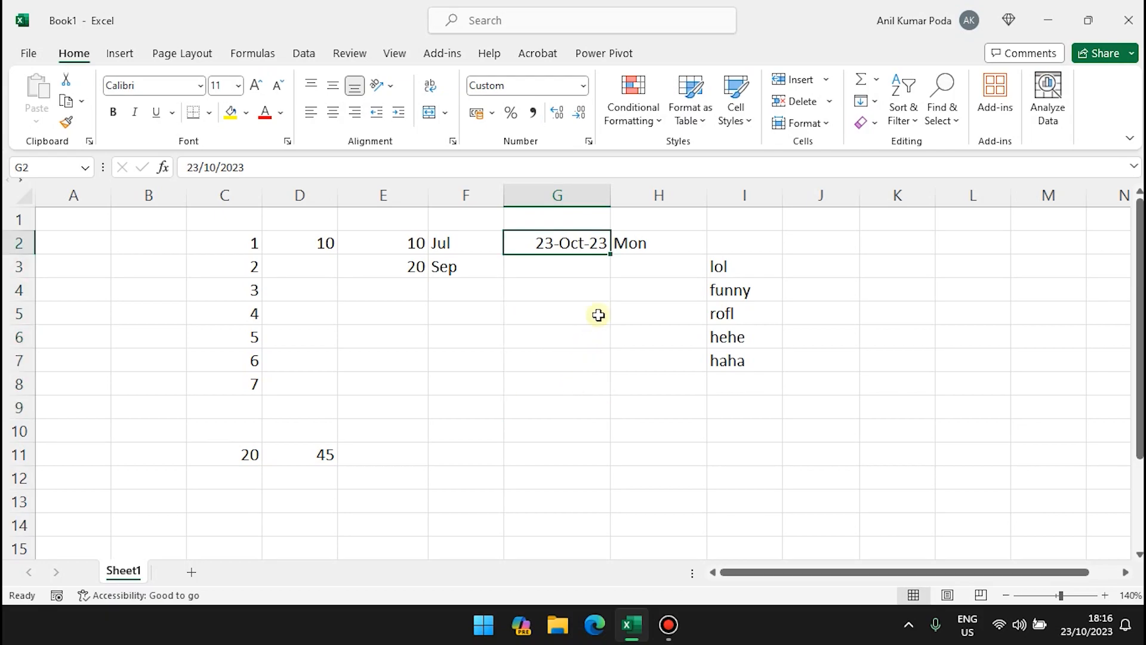
# Try filling the date from G2 through G8 with the Fill Months option, and undo it
pyautogui.moveTo(612, 253); pyautogui.dragTo(607, 406)
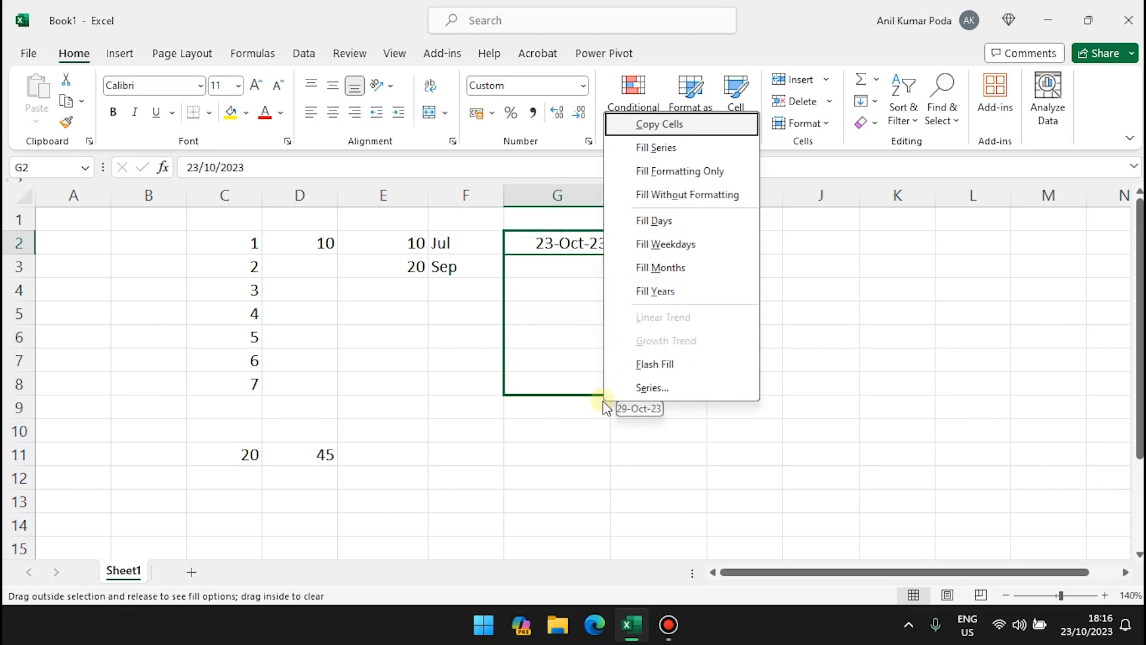
pyautogui.click(681, 270)
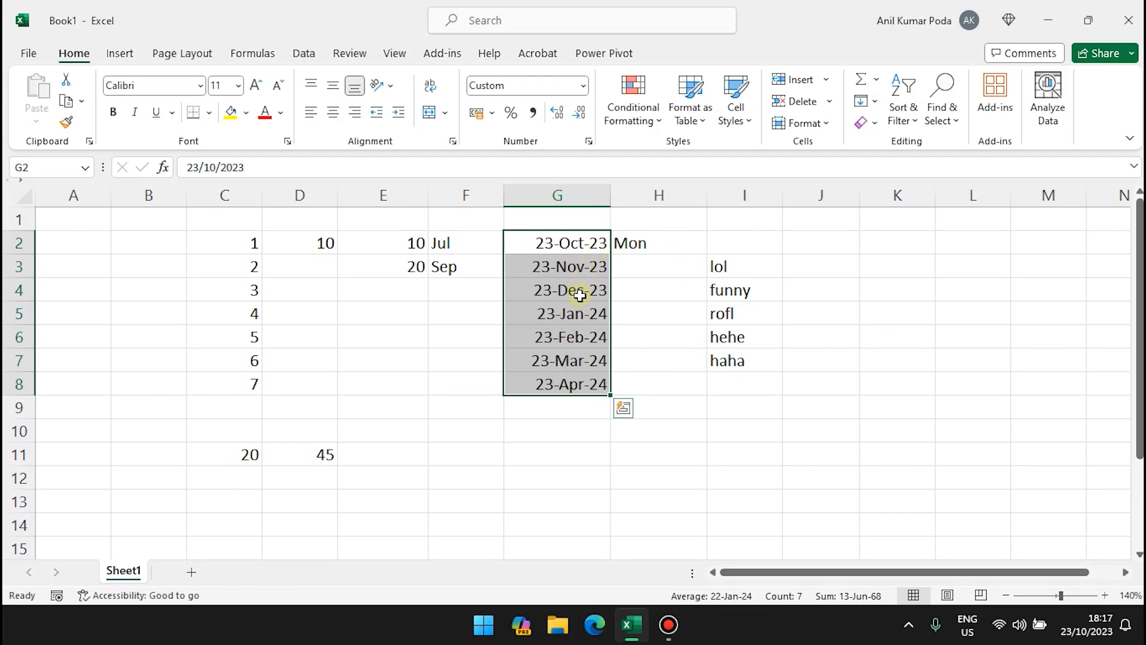
pyautogui.hotkey('ctrl', 'z')
# Try filling the date from G2 through G8 with the Fill Years option, and with Flash Fill
pyautogui.moveTo(609, 253); pyautogui.dragTo(610, 395)
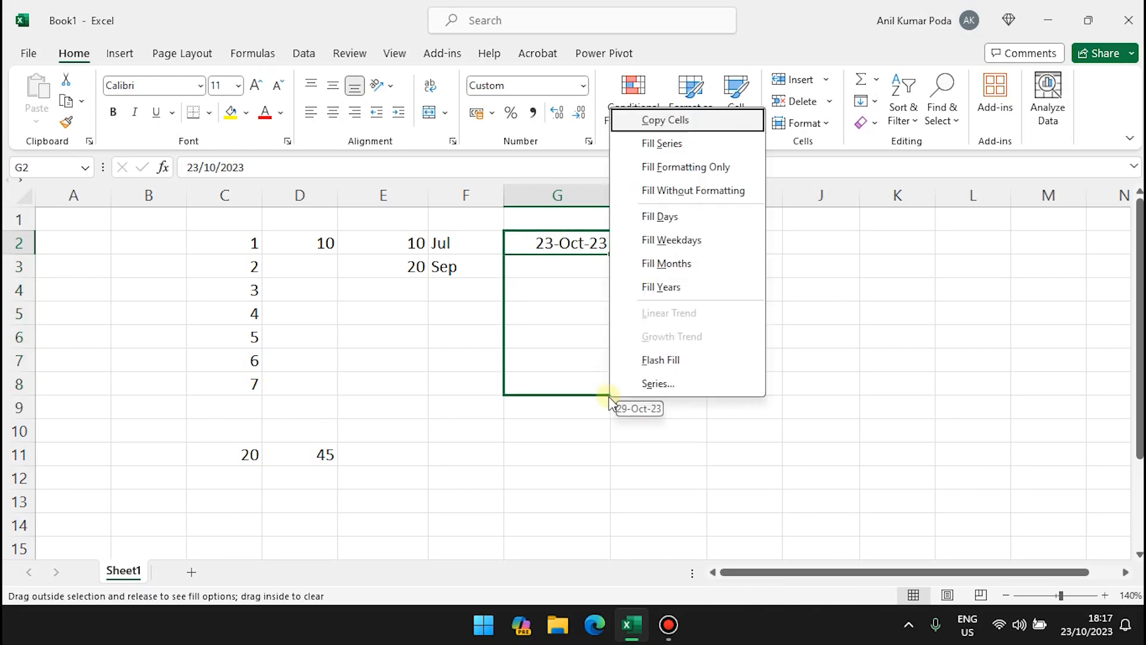
pyautogui.click(676, 289)
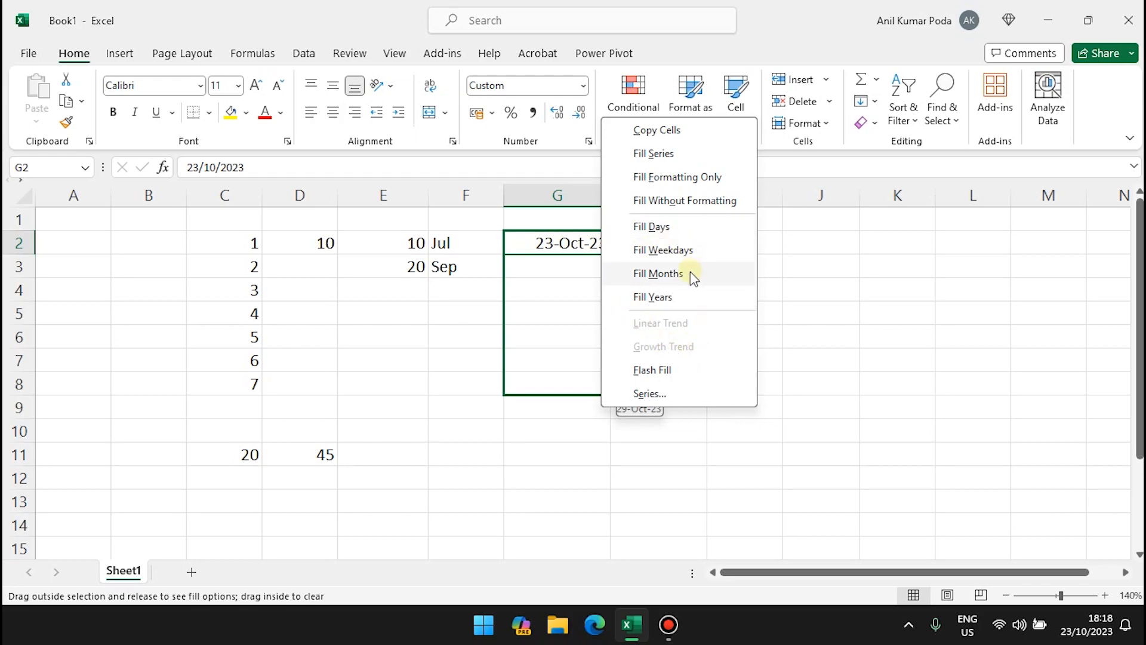
pyautogui.press('Escape')
pyautogui.moveTo(609, 254); pyautogui.dragTo(603, 389)
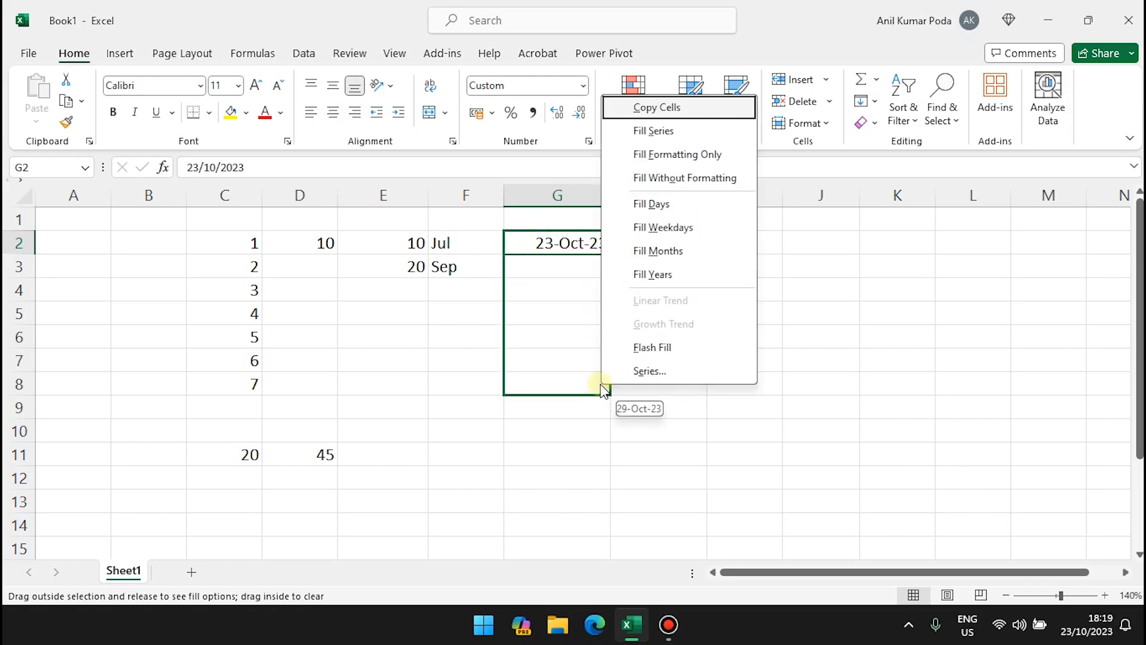
pyautogui.click(652, 347)
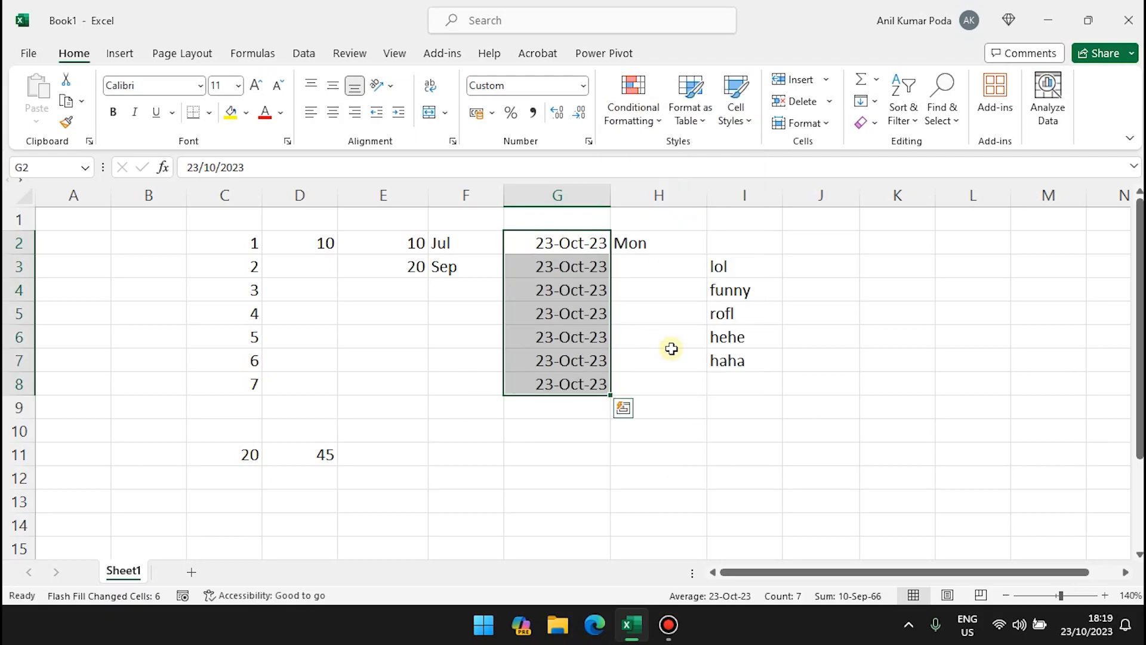
# Try filling G2 through G8 with a date series by day using a step value of 2, and undo it
pyautogui.moveTo(610, 396); pyautogui.dragTo(606, 389)
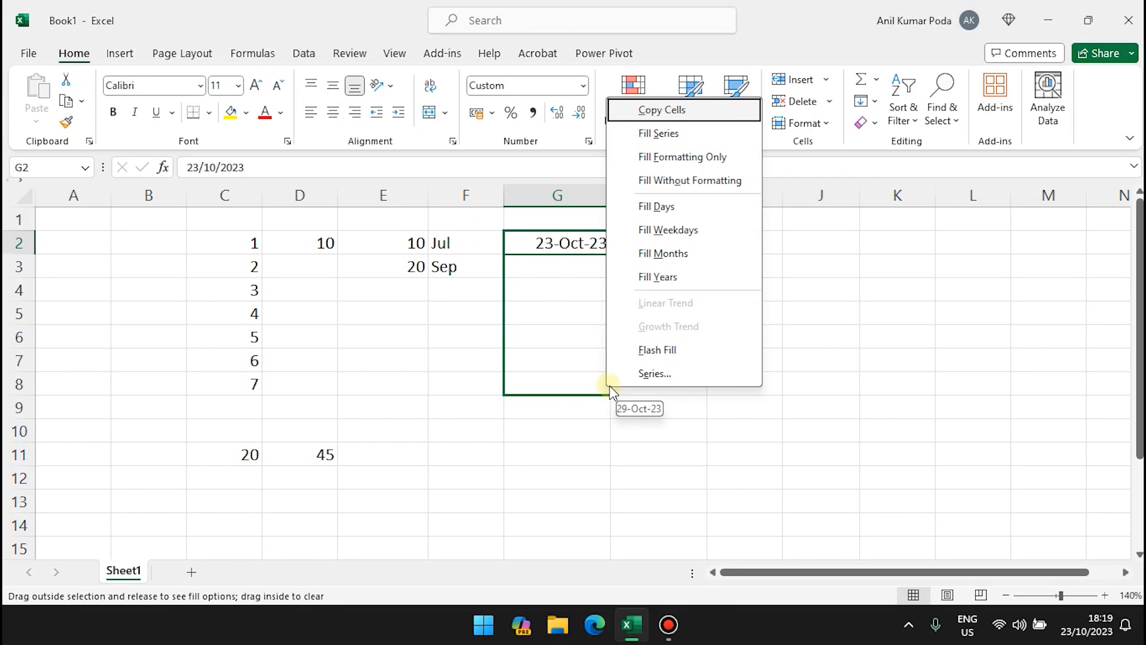
pyautogui.click(656, 375)
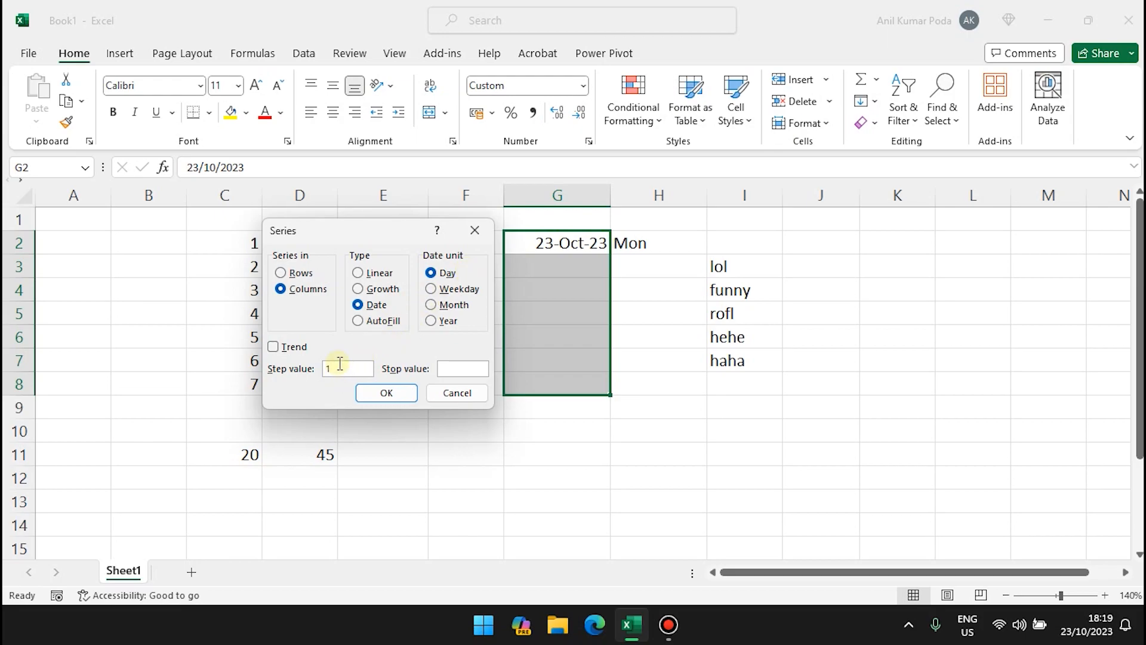
pyautogui.press('BackSpace')
pyautogui.write('2')
pyautogui.click(395, 394)
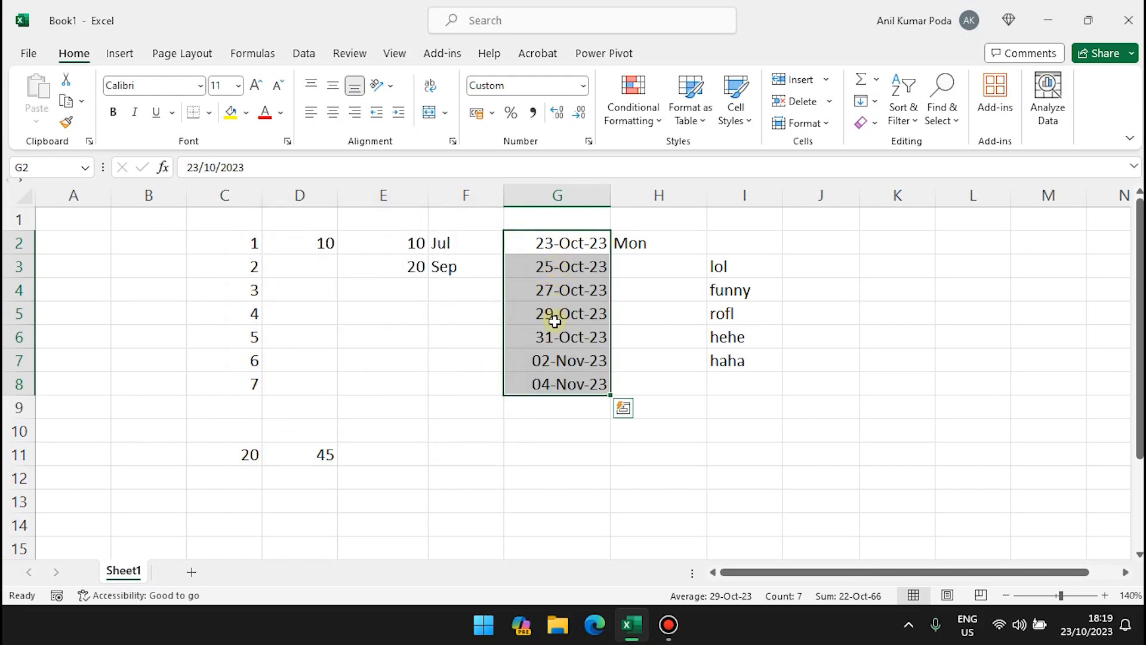
pyautogui.hotkey('ctrl', 'z')
# Try filling G2 through G9 with a date series by month using a step value of 2
pyautogui.moveTo(610, 254); pyautogui.dragTo(605, 423)
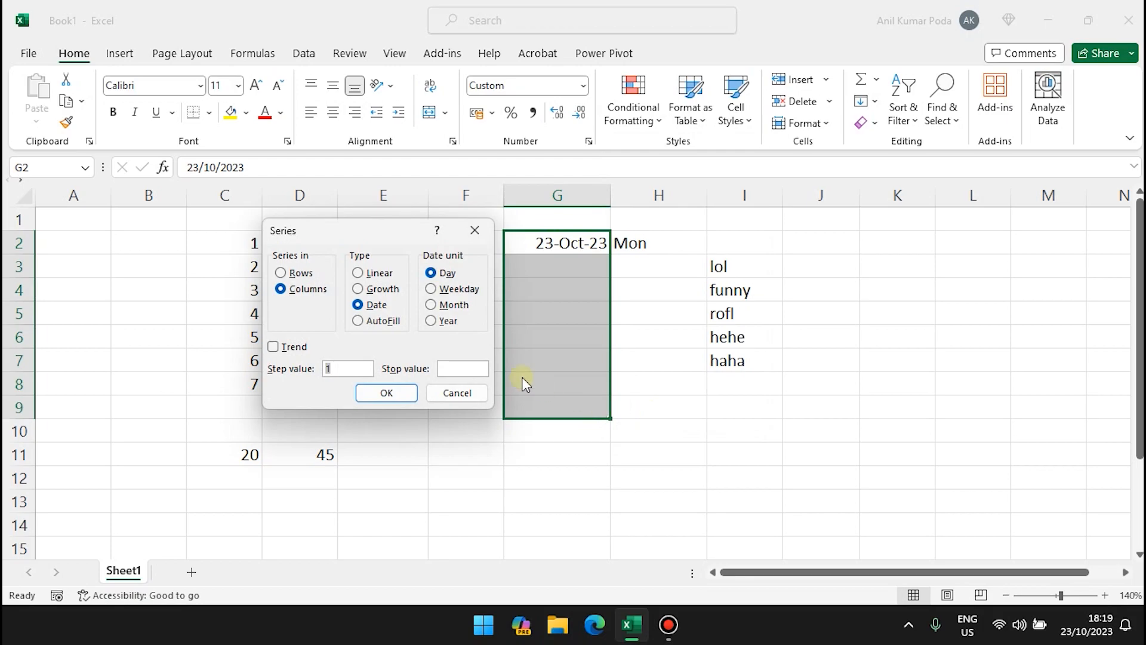
pyautogui.click(460, 306)
pyautogui.click(342, 371)
pyautogui.press('BackSpace')
pyautogui.write('2')
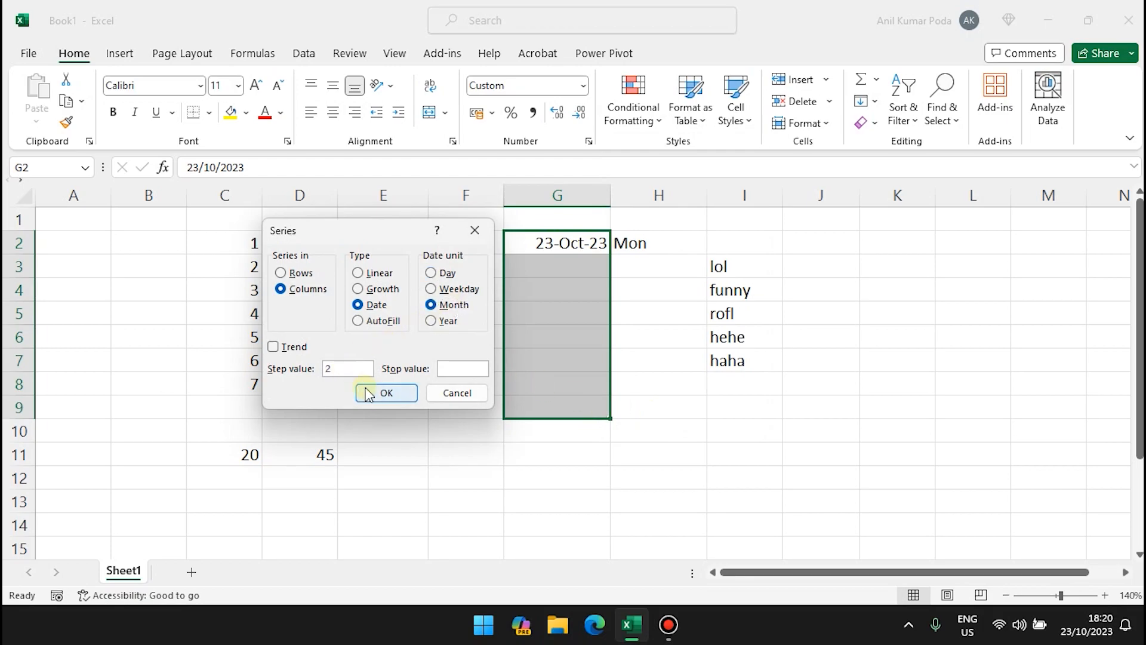
pyautogui.click(386, 394)
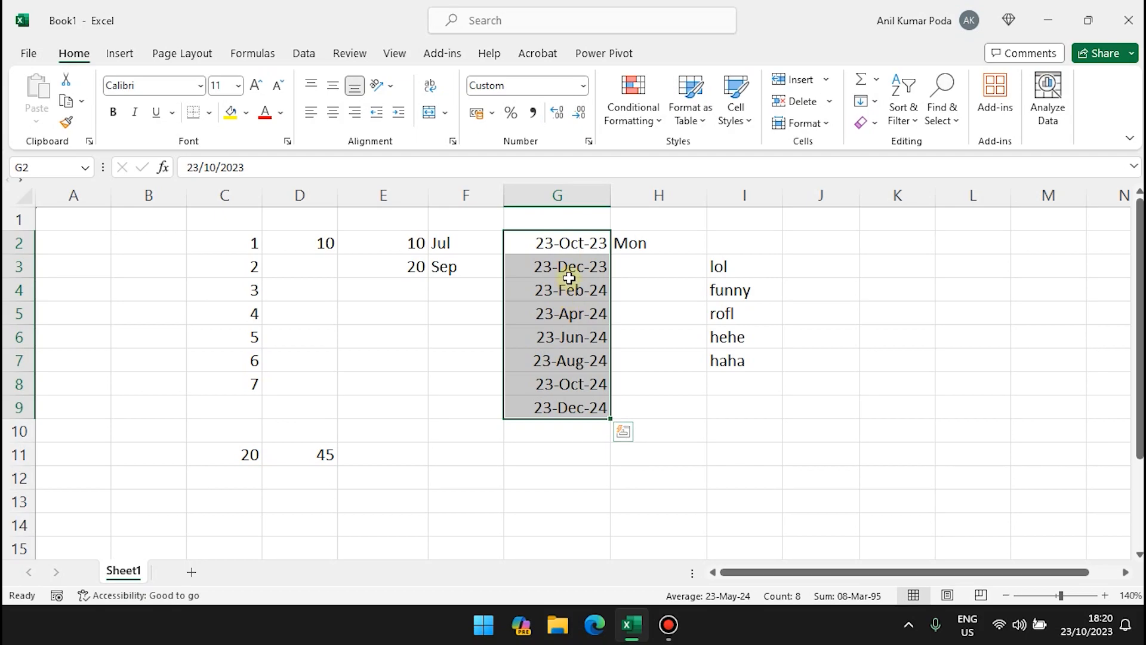
pyautogui.moveTo(610, 418)
pyautogui.mouseDown()
pyautogui.moveTo(609, 336)
pyautogui.moveTo(605, 400)
pyautogui.mouseUp()
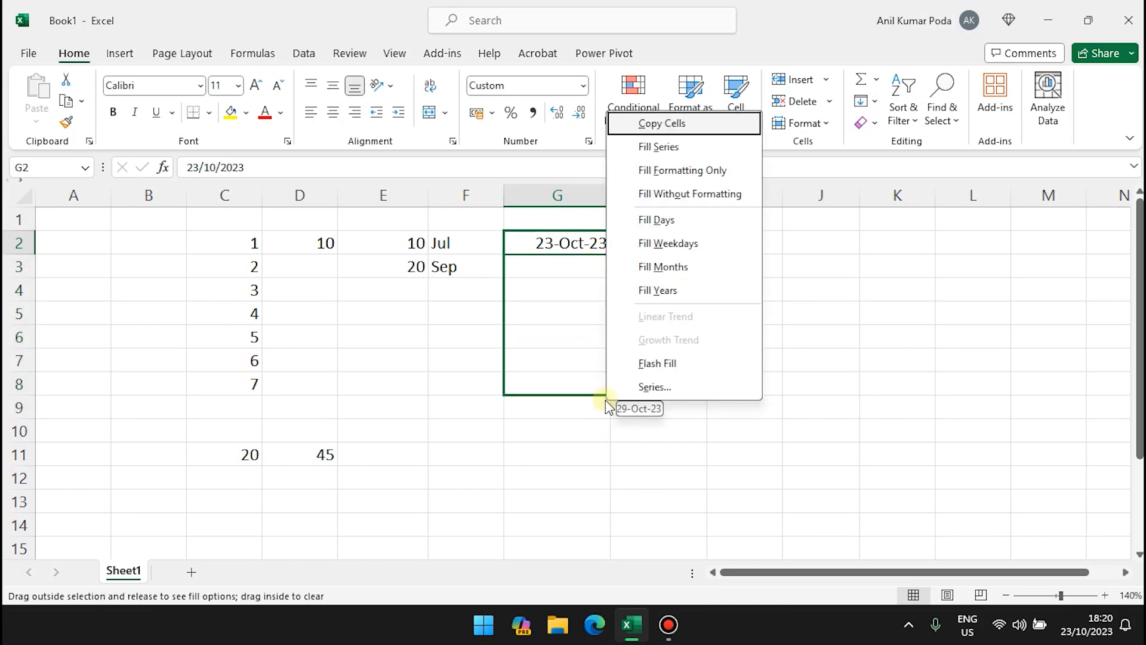
pyautogui.click(654, 387)
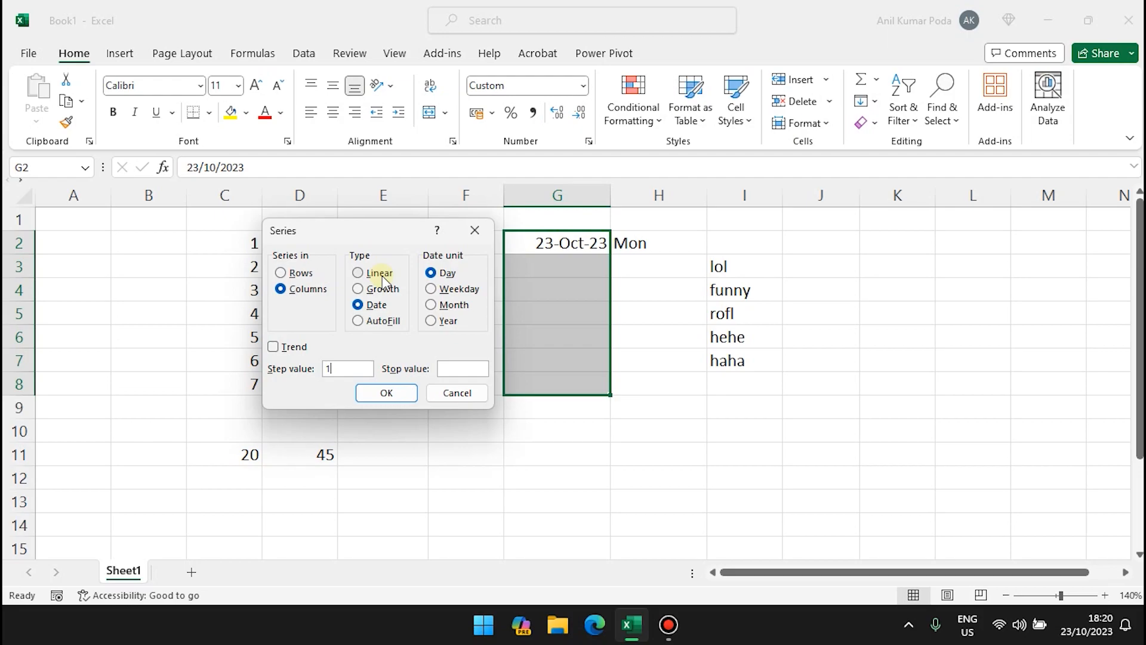
pyautogui.click(471, 399)
# Change the abbreviated day name in H2 to Monday
pyautogui.click(660, 248)
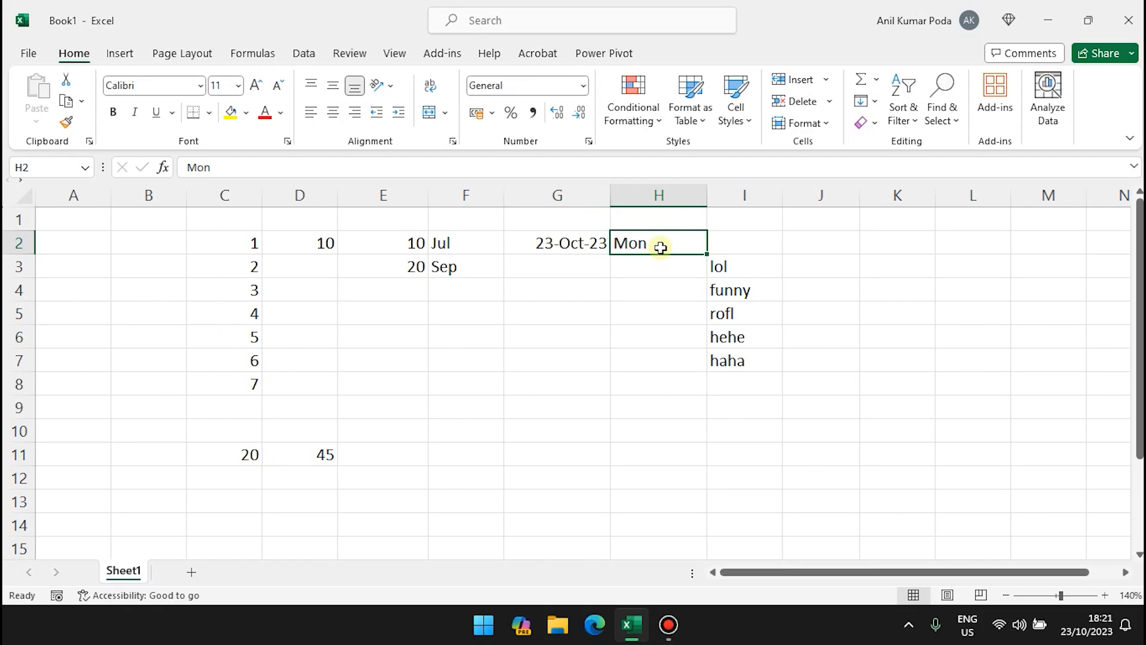
pyautogui.doubleClick(659, 248)
pyautogui.write('day')
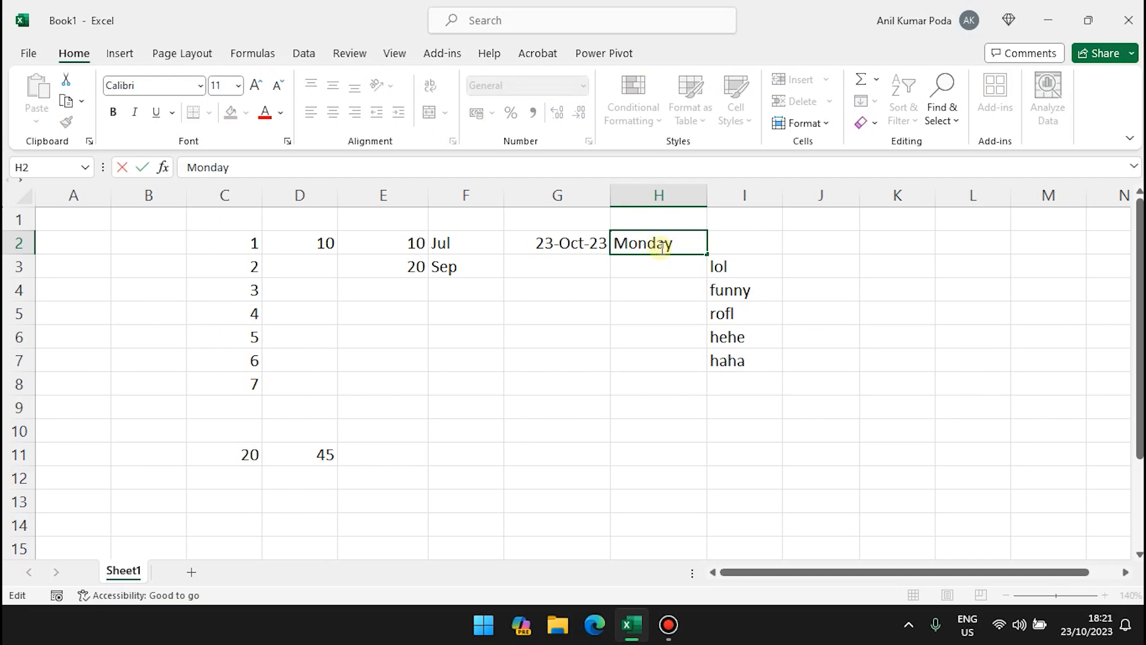
pyautogui.hotkey('ctrl', 'Return')
# Fill the day names from H2 down through H8 with the Fill Series option
pyautogui.moveTo(707, 267); pyautogui.dragTo(697, 415)
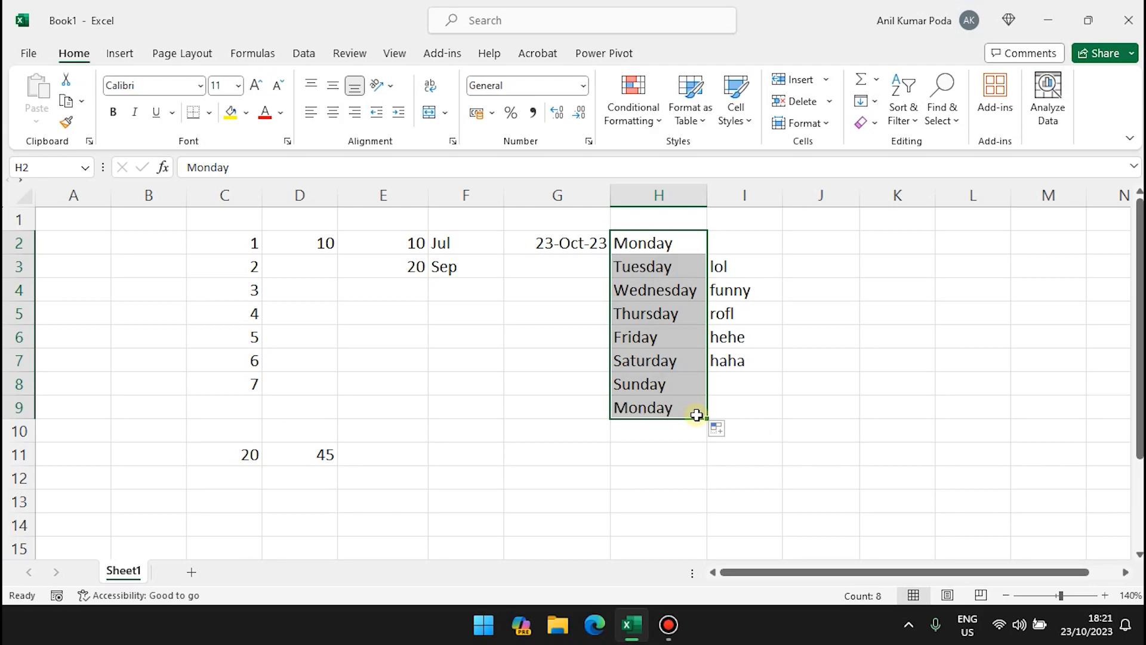
pyautogui.moveTo(697, 415)
pyautogui.mouseDown()
pyautogui.moveTo(706, 258)
pyautogui.moveTo(694, 406)
pyautogui.mouseUp()
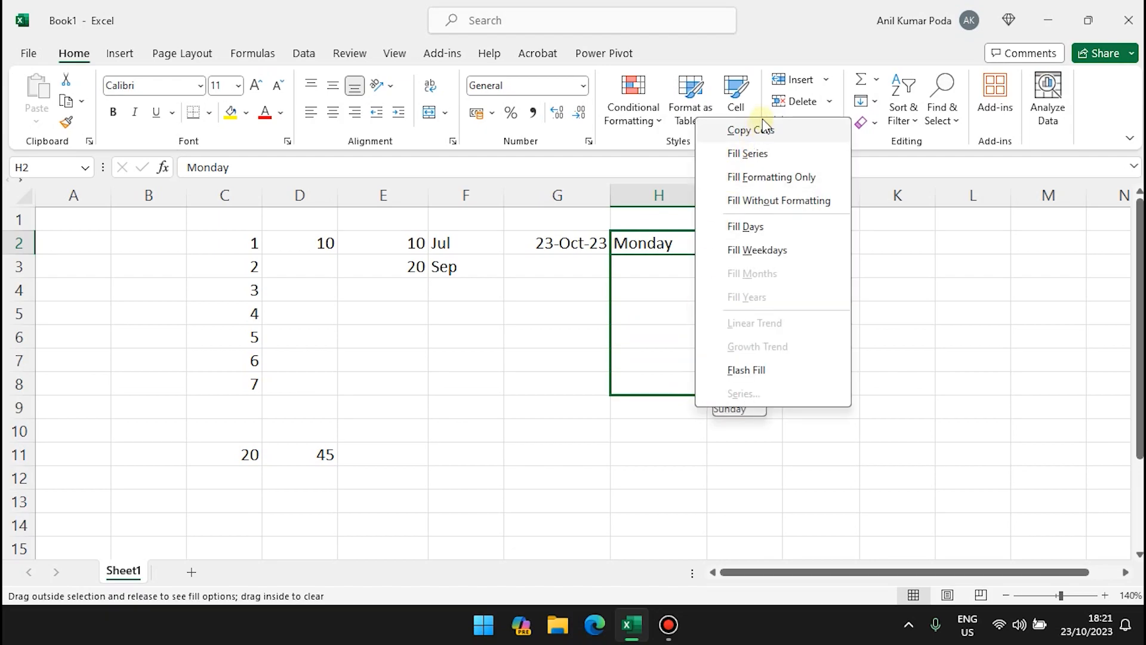
pyautogui.click(755, 157)
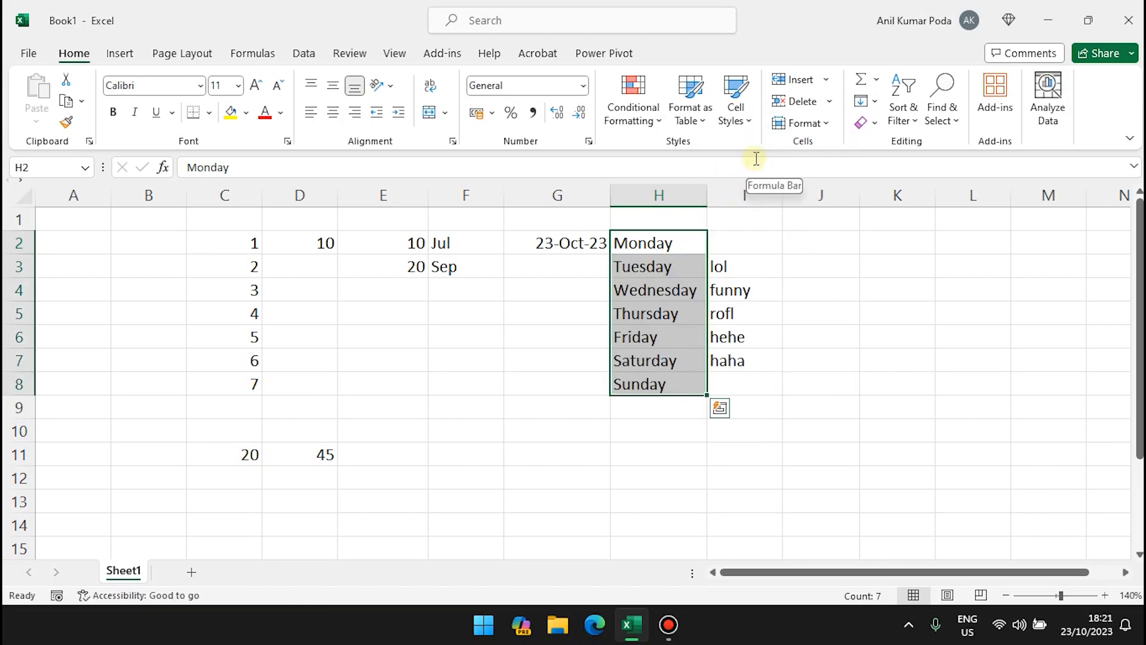
# Try filling H2 down through H9 with the Fill Weekdays option, and undo it
pyautogui.moveTo(707, 396); pyautogui.dragTo(703, 425)
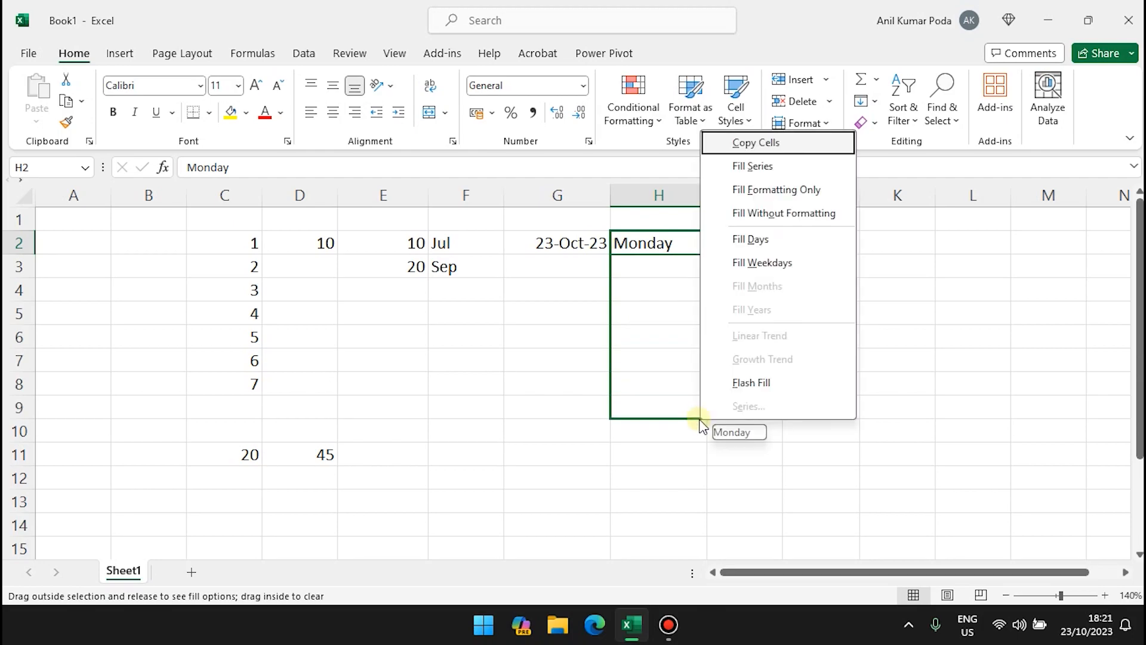
pyautogui.click(787, 260)
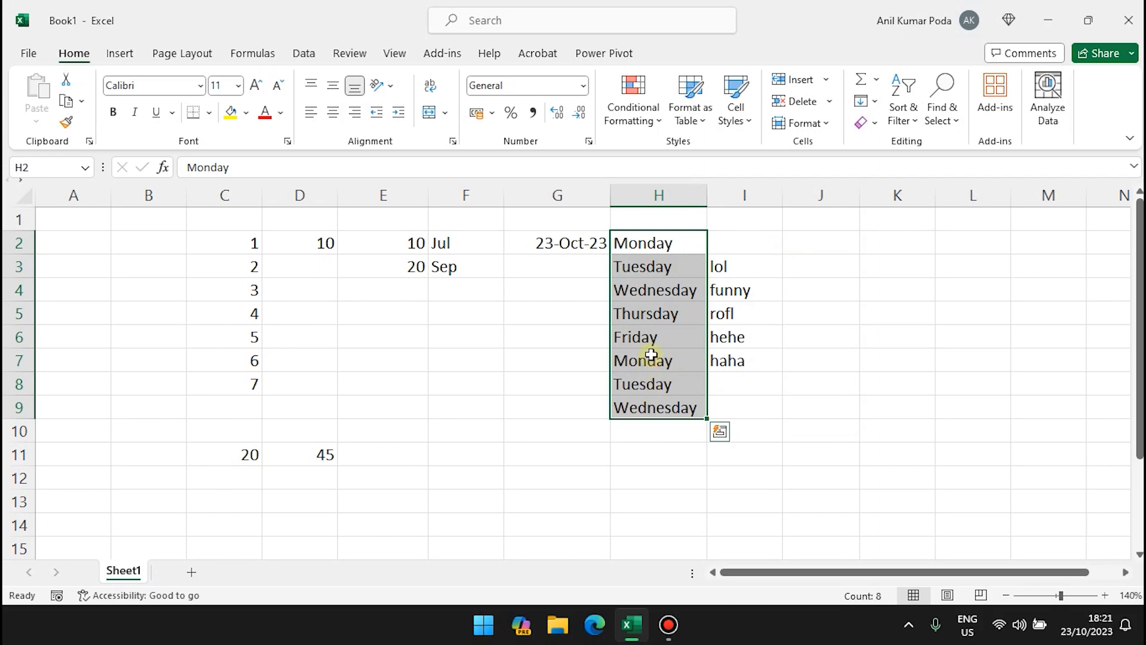
pyautogui.hotkey('ctrl', 'z')
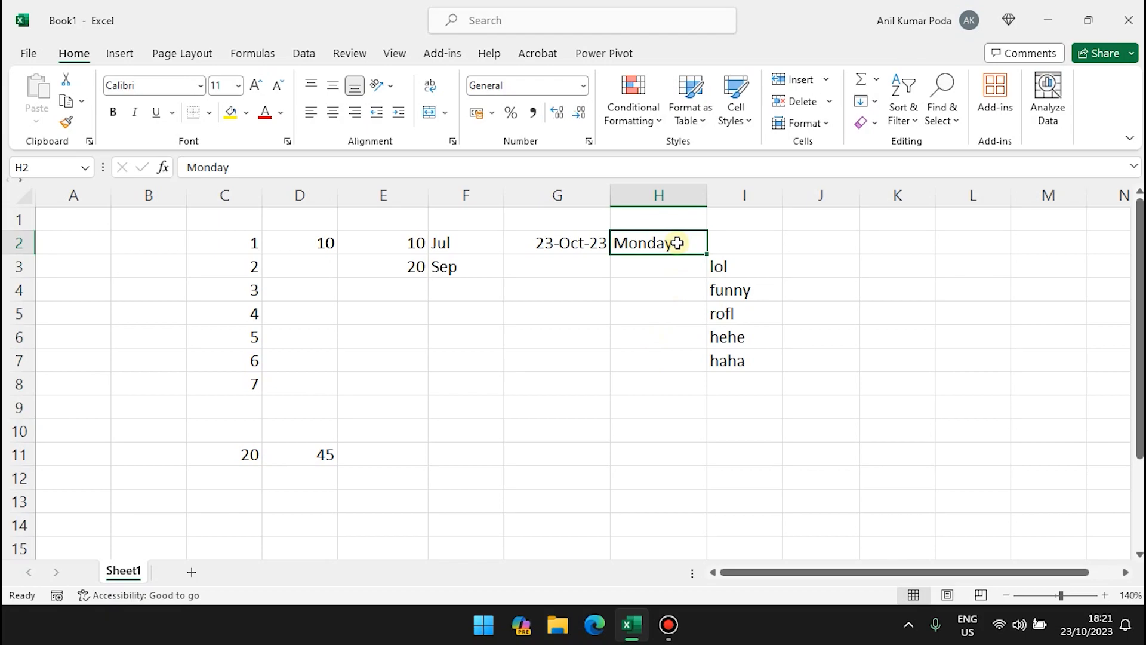
# Change the day name in H2 to Wed
pyautogui.write('Wed')
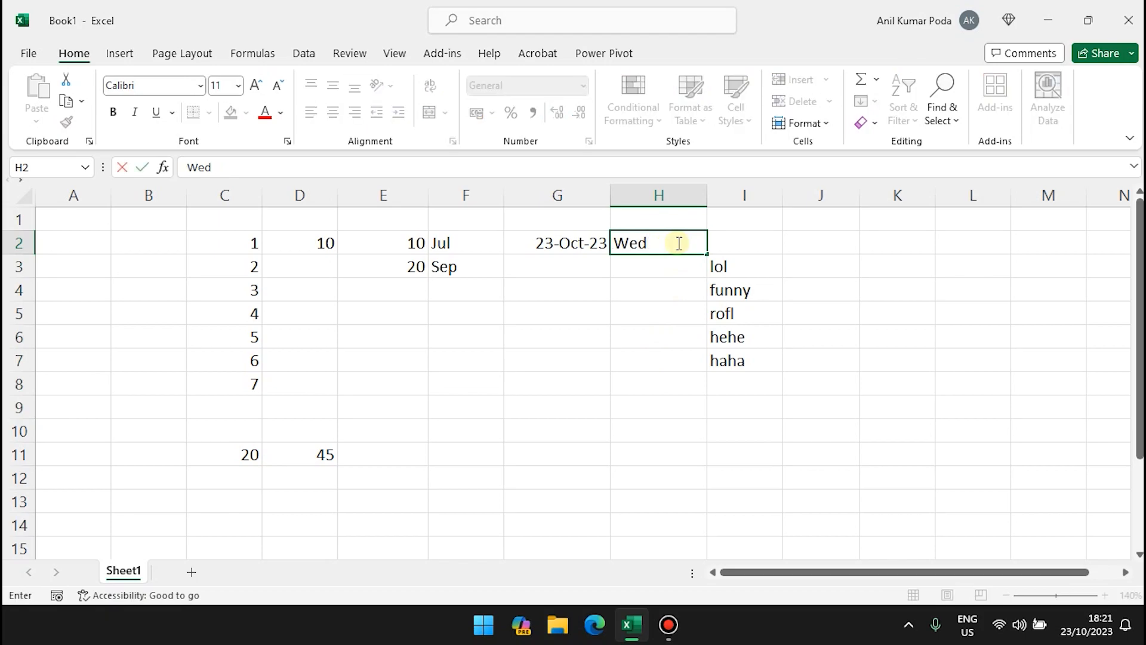
pyautogui.hotkey('ctrl', 'Return')
# Try filling the abbreviated day names from H2 down through H8, and undo the fill
pyautogui.moveTo(708, 253); pyautogui.dragTo(702, 391)
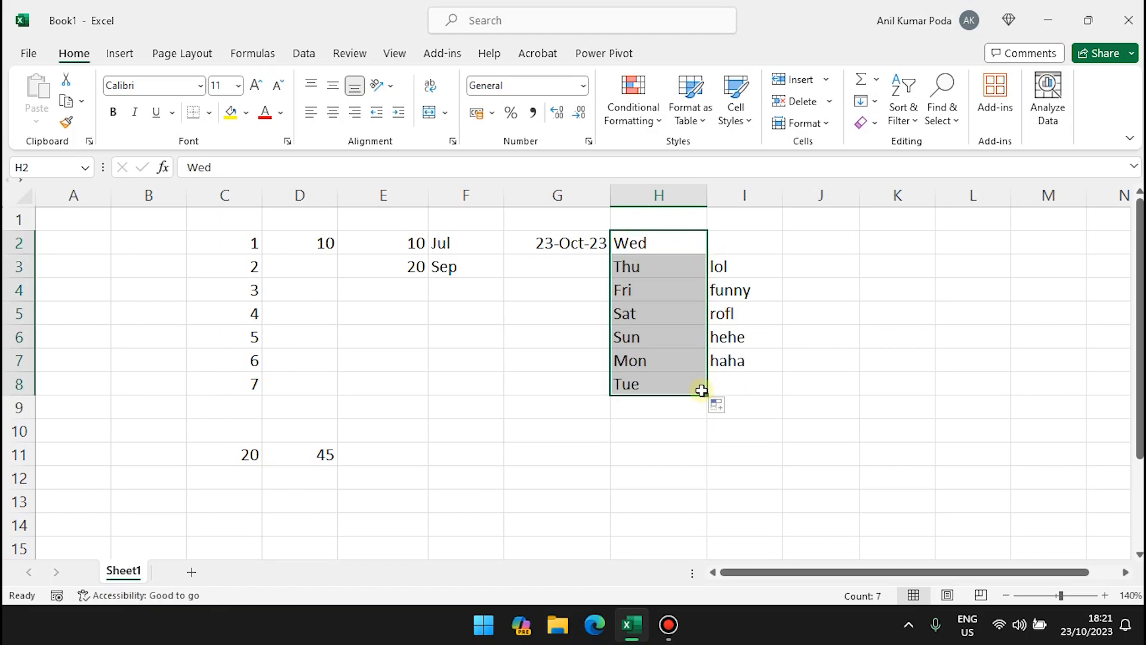
pyautogui.hotkey('ctrl', 'z')
pyautogui.click(686, 432)
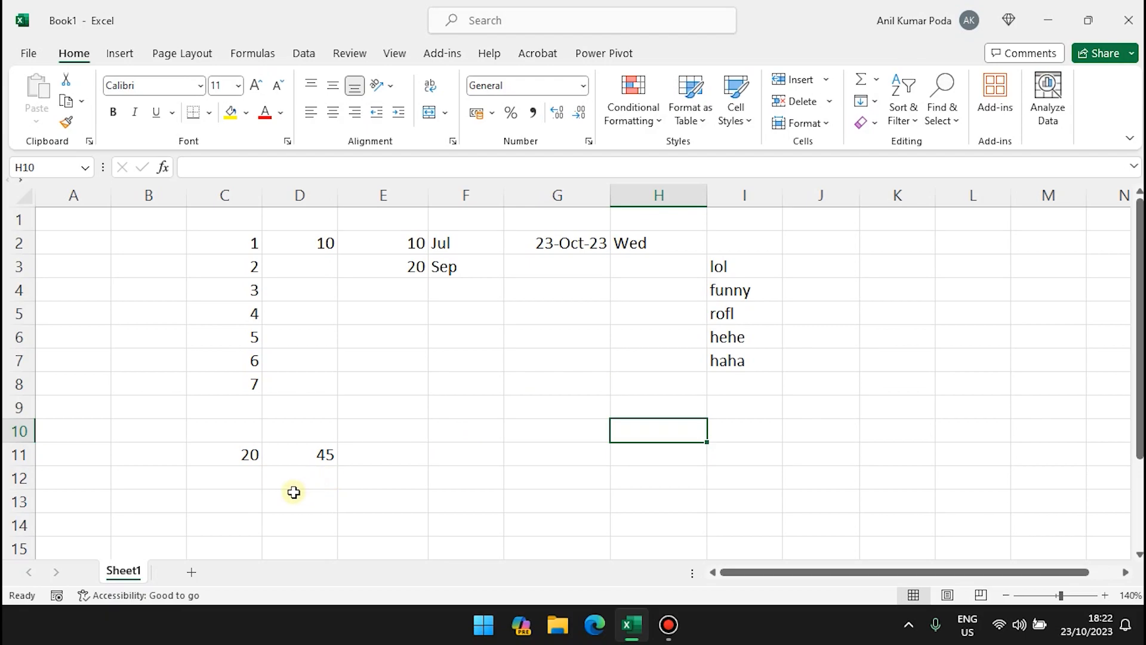
# Try extending the number pattern in C11:D11 across row 11 through H11, and check the filled cells
pyautogui.click(247, 455)
pyautogui.click(317, 457)
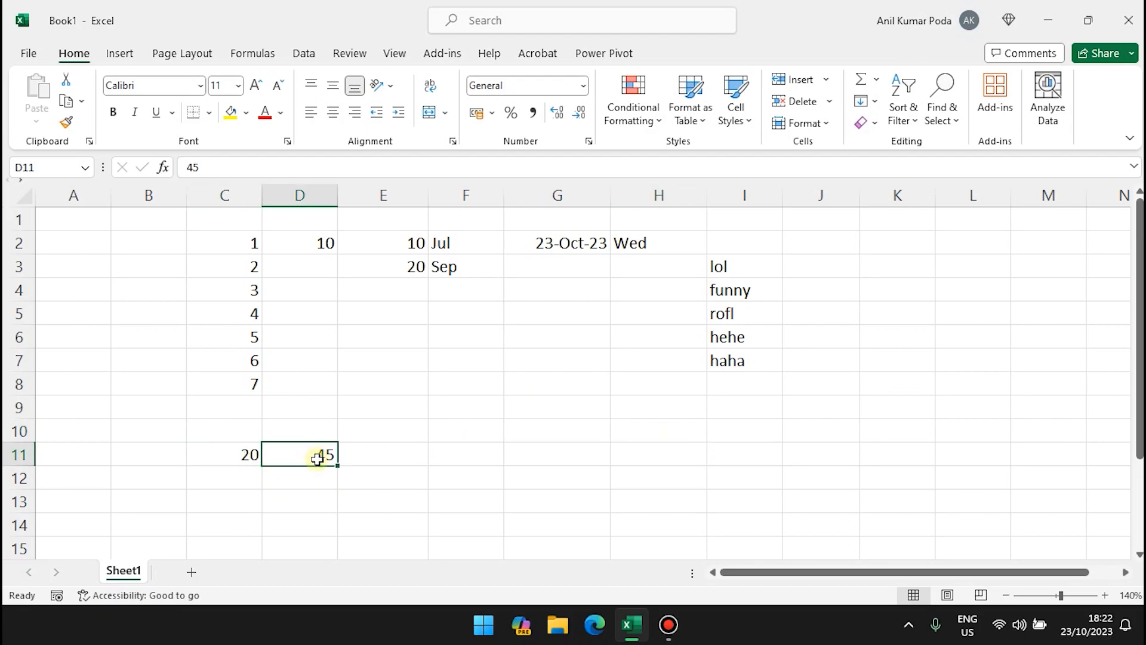
pyautogui.click(233, 454)
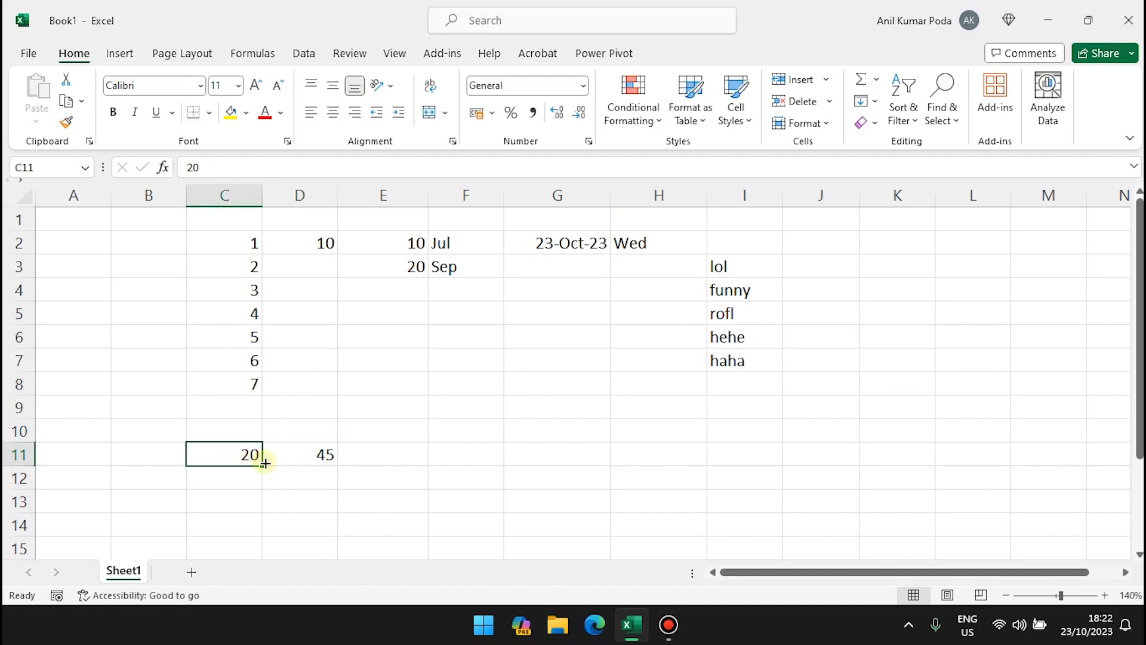
pyautogui.moveTo(241, 455); pyautogui.dragTo(665, 463)
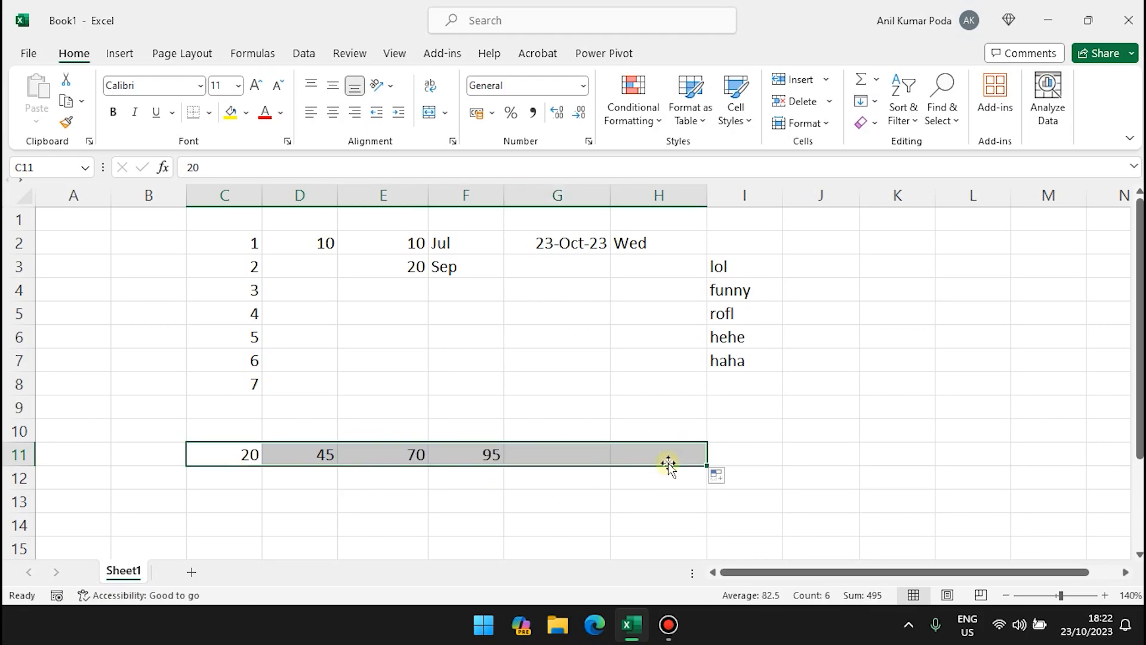
pyautogui.click(391, 456)
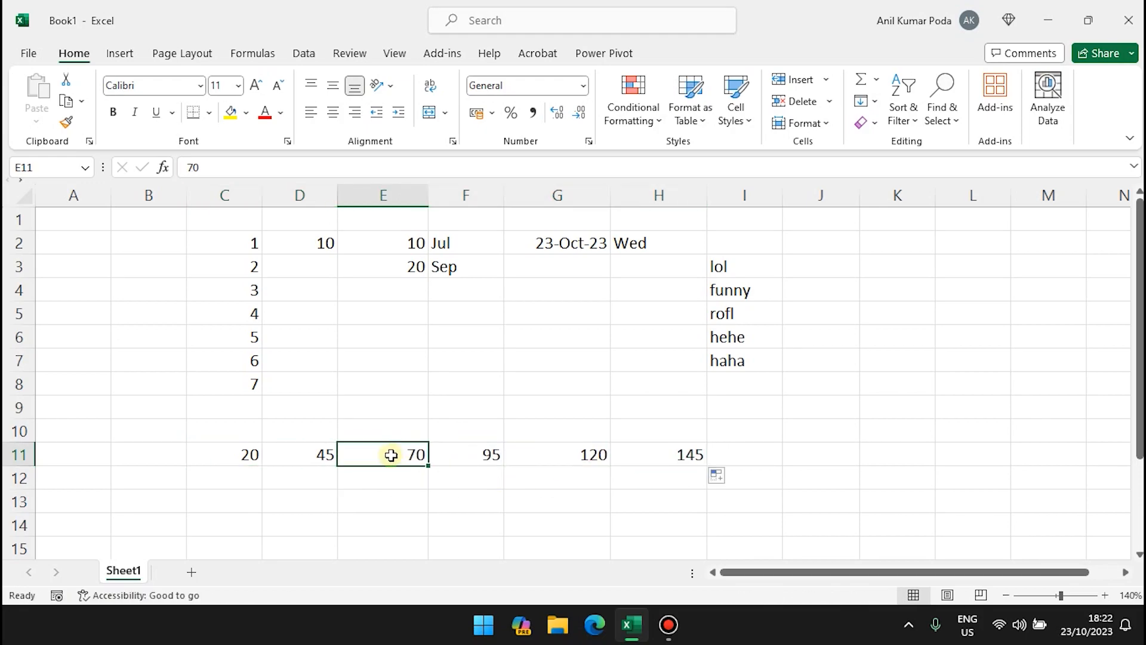
pyautogui.click(493, 457)
pyautogui.click(561, 459)
pyautogui.click(650, 457)
pyautogui.click(272, 458)
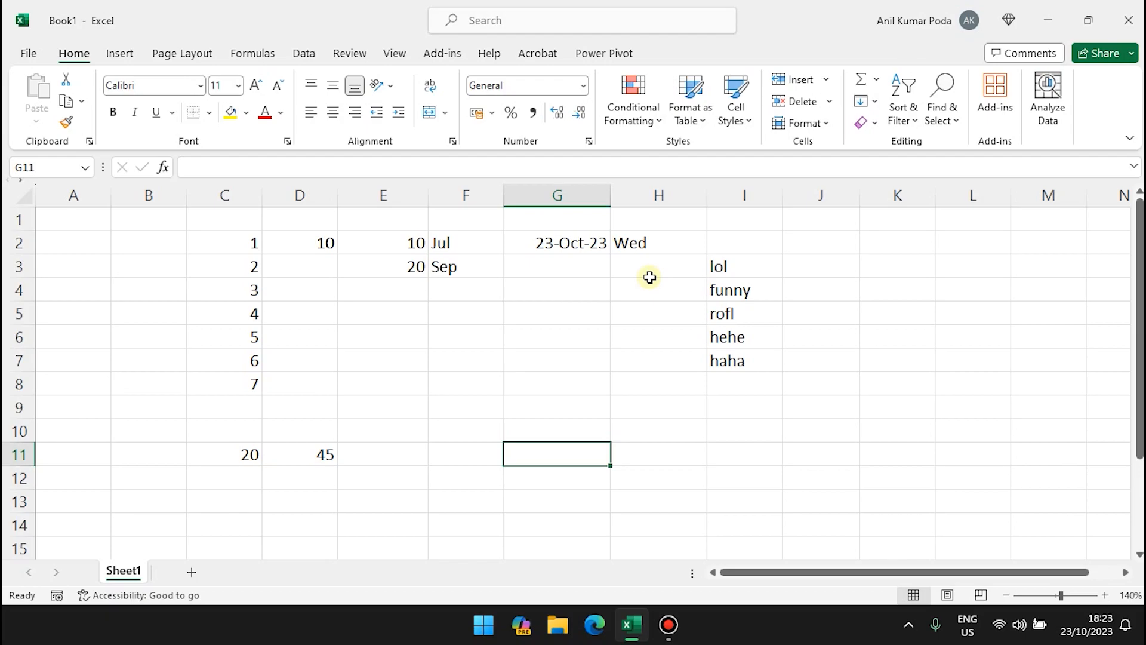
# Open the custom lists editor from the advanced Excel options
pyautogui.click(27, 56)
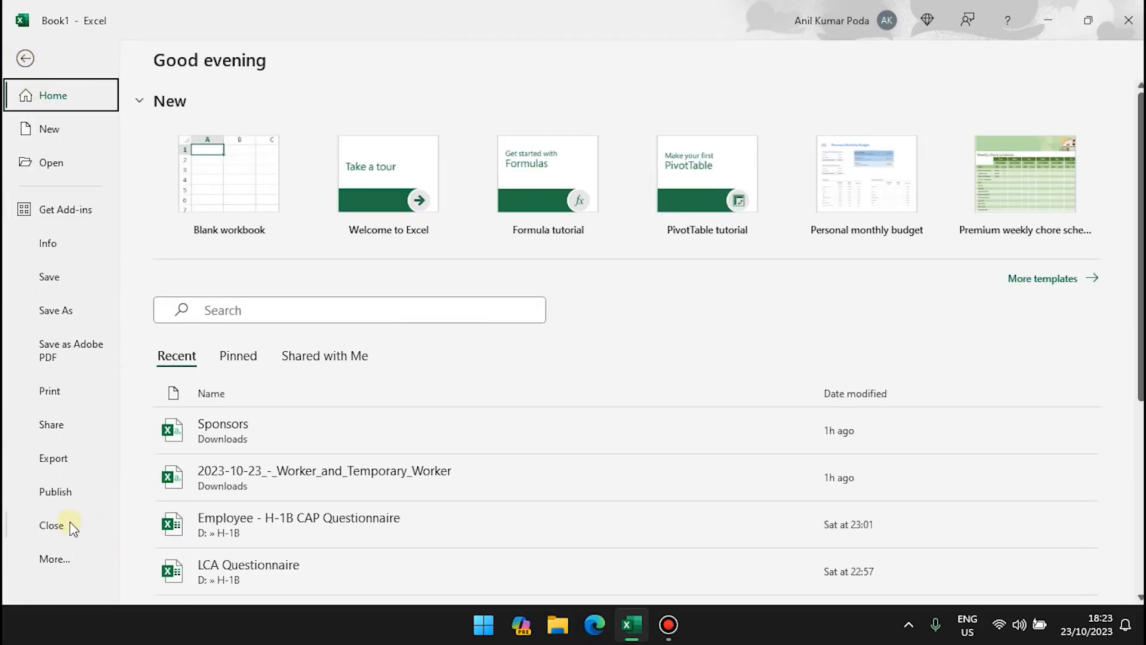
pyautogui.click(55, 559)
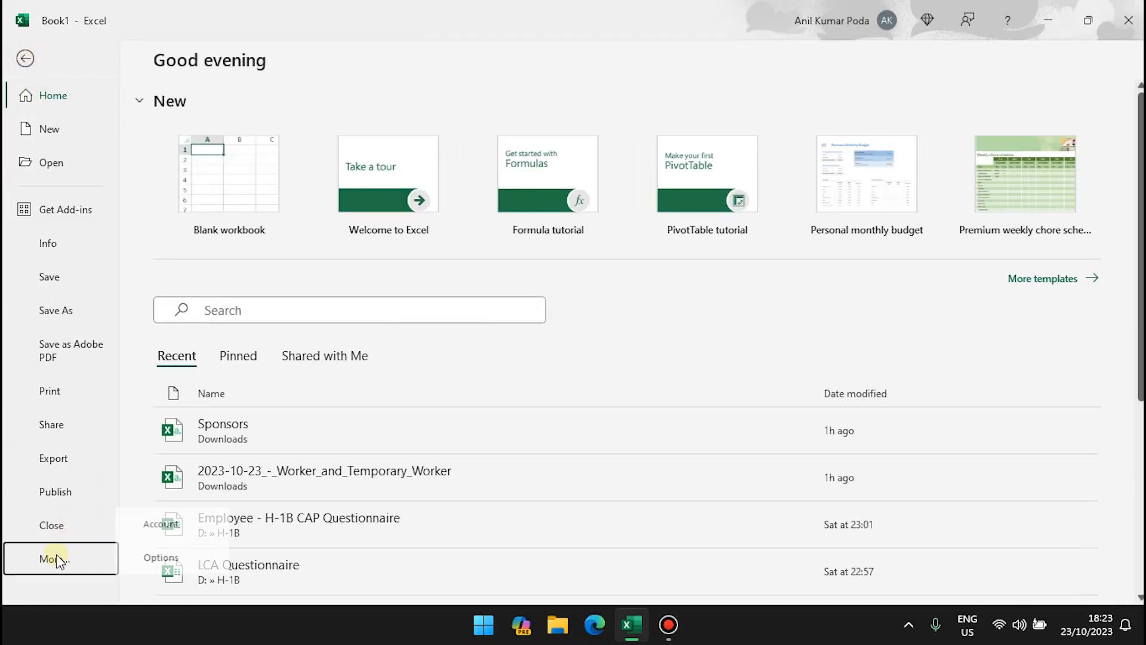
pyautogui.click(168, 556)
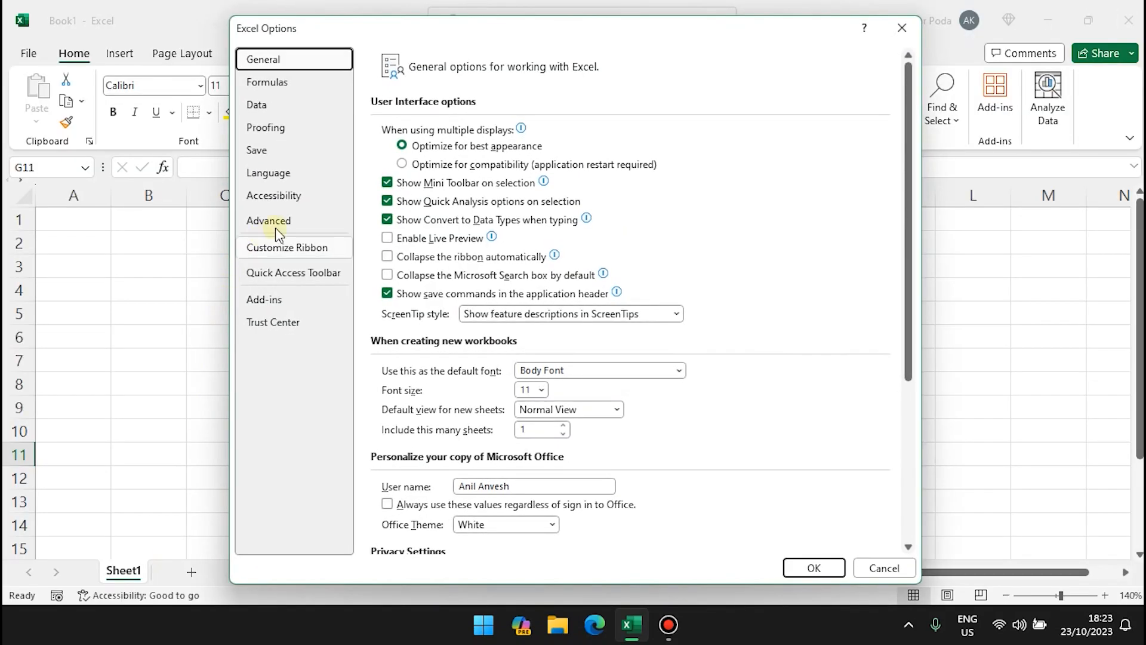
pyautogui.click(297, 221)
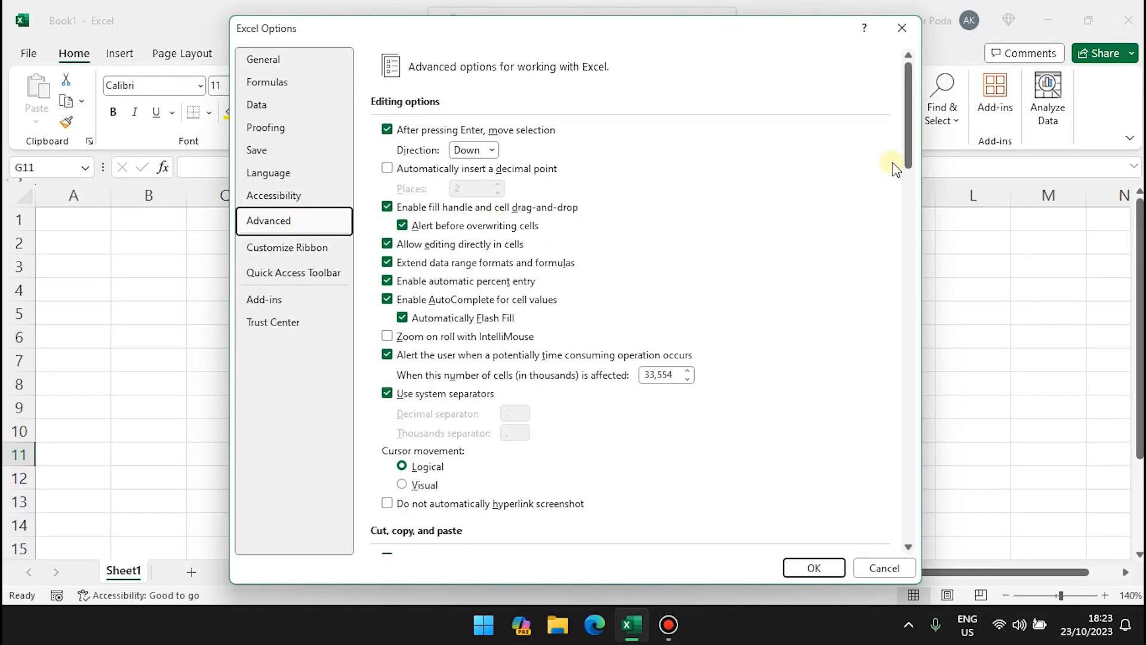
pyautogui.moveTo(908, 120); pyautogui.dragTo(912, 515)
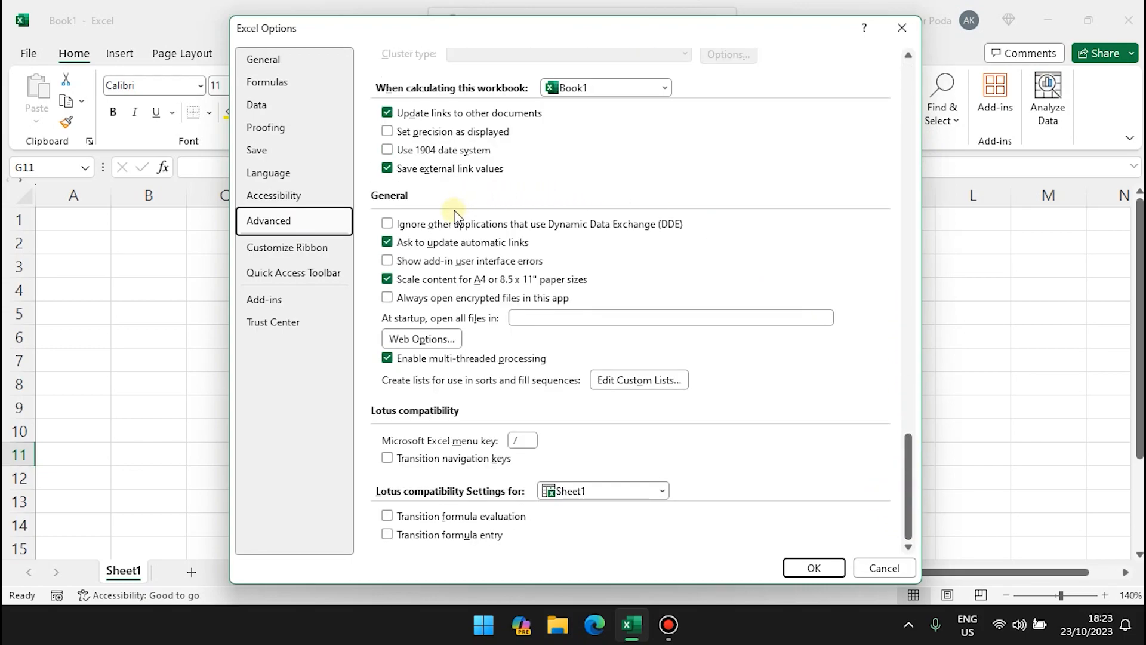
pyautogui.click(653, 385)
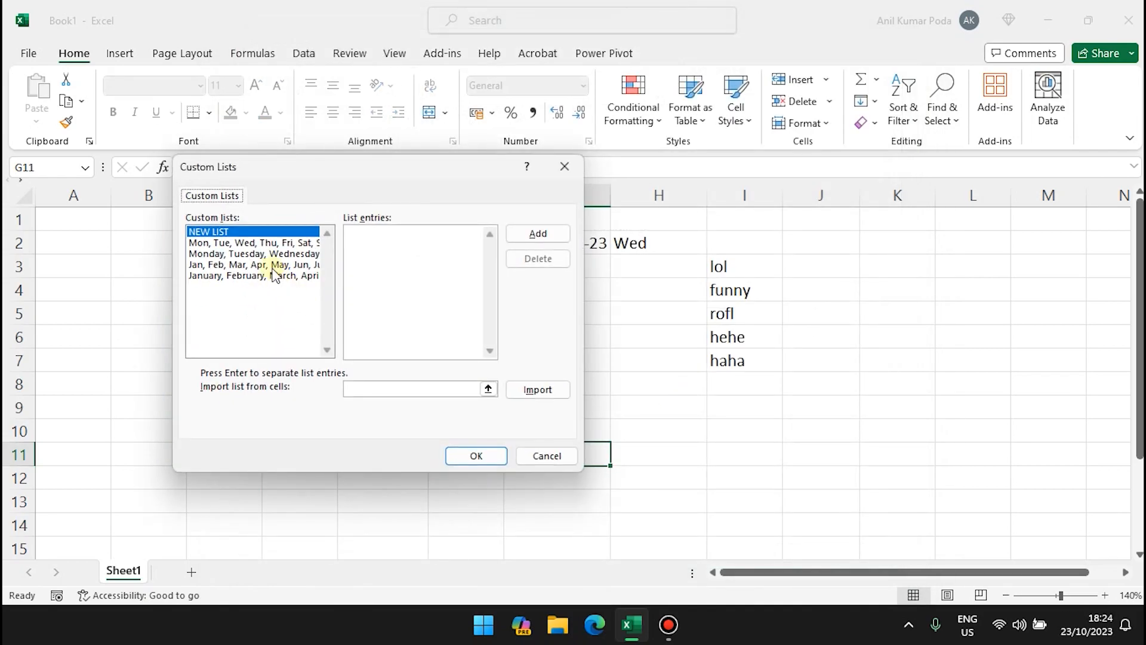
# Examine the entries of the built-in day-name and month-name custom lists
pyautogui.click(247, 243)
pyautogui.click(236, 266)
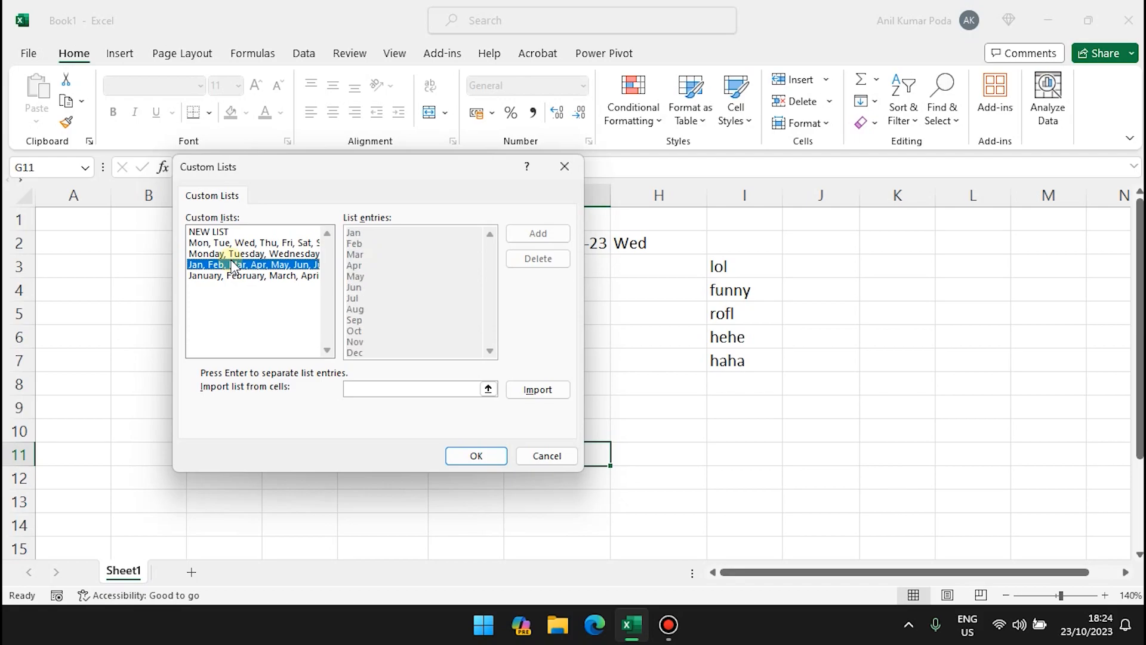
pyautogui.click(222, 256)
pyautogui.click(216, 276)
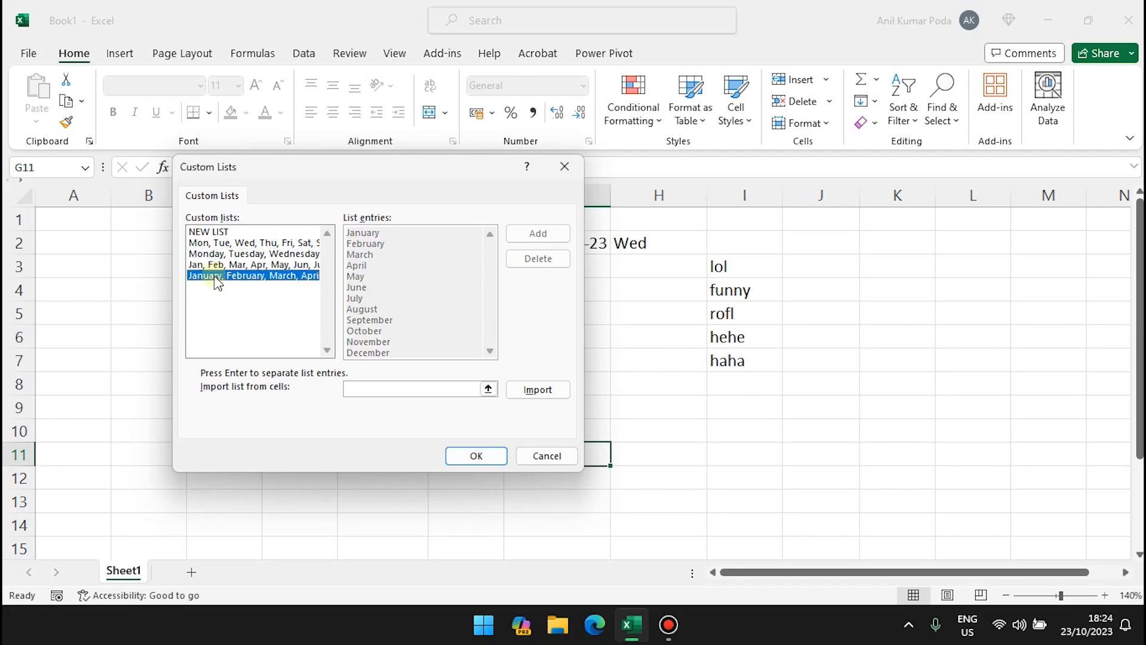
pyautogui.click(255, 243)
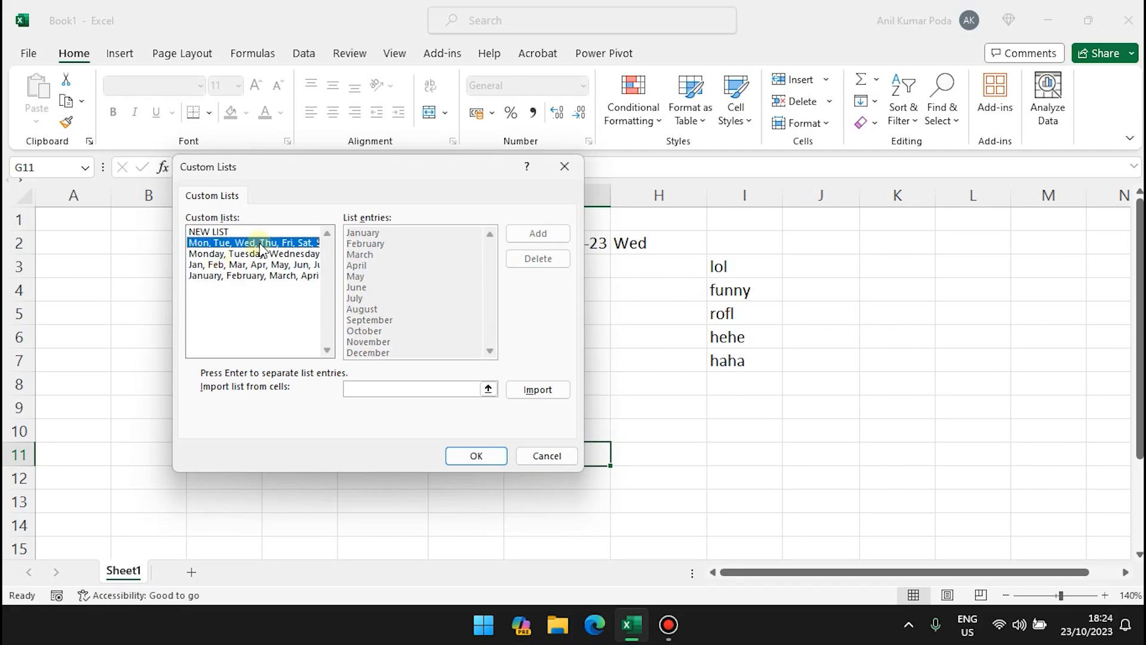
pyautogui.click(253, 275)
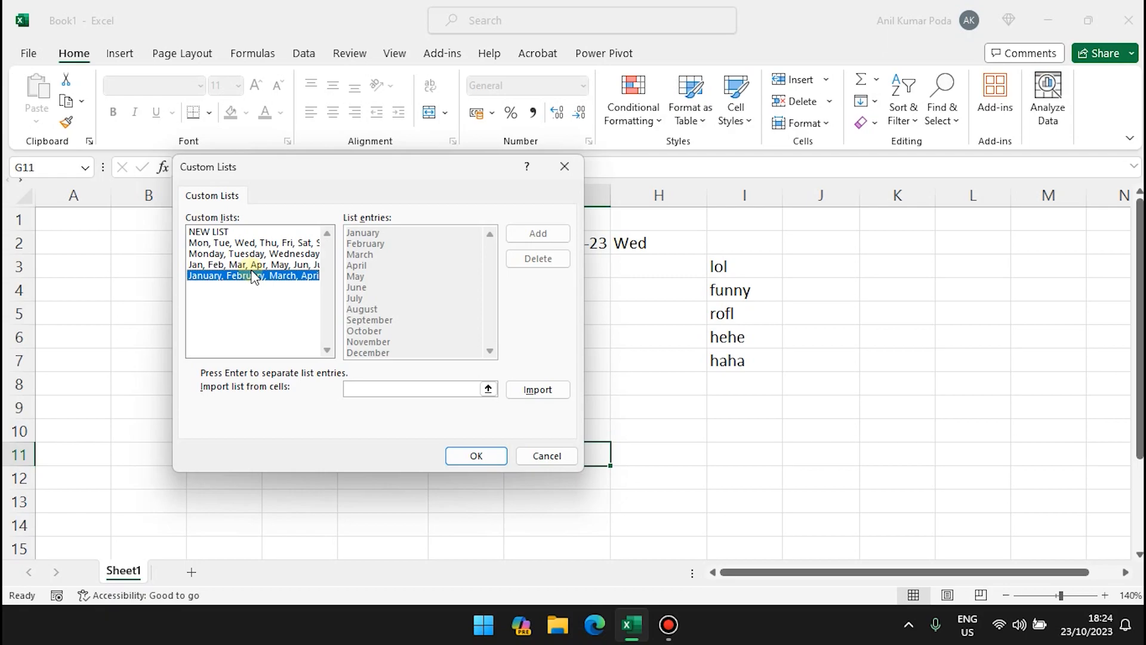
# Create a new custom list with the entries Hello, How, Are You, Doing and Dude, and save the options
pyautogui.click(232, 232)
pyautogui.click(353, 251)
pyautogui.write('Hello ')
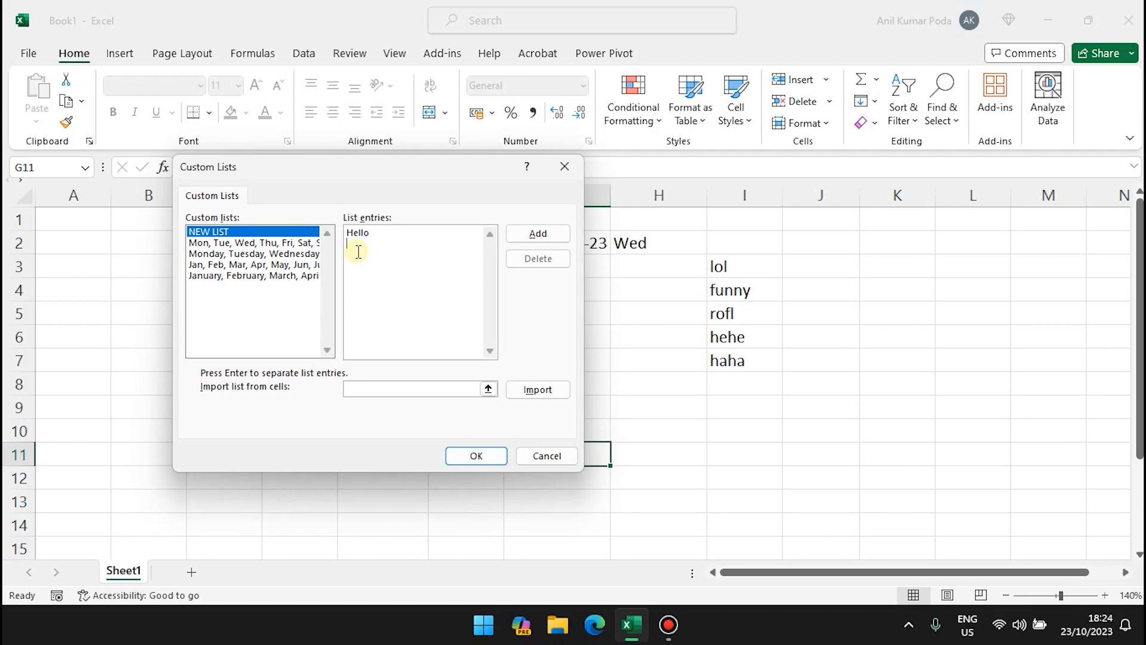
pyautogui.write('How')
pyautogui.press('Return')
pyautogui.write('Are You')
pyautogui.press('Return')
pyautogui.write('Doing Due')
pyautogui.click(476, 457)
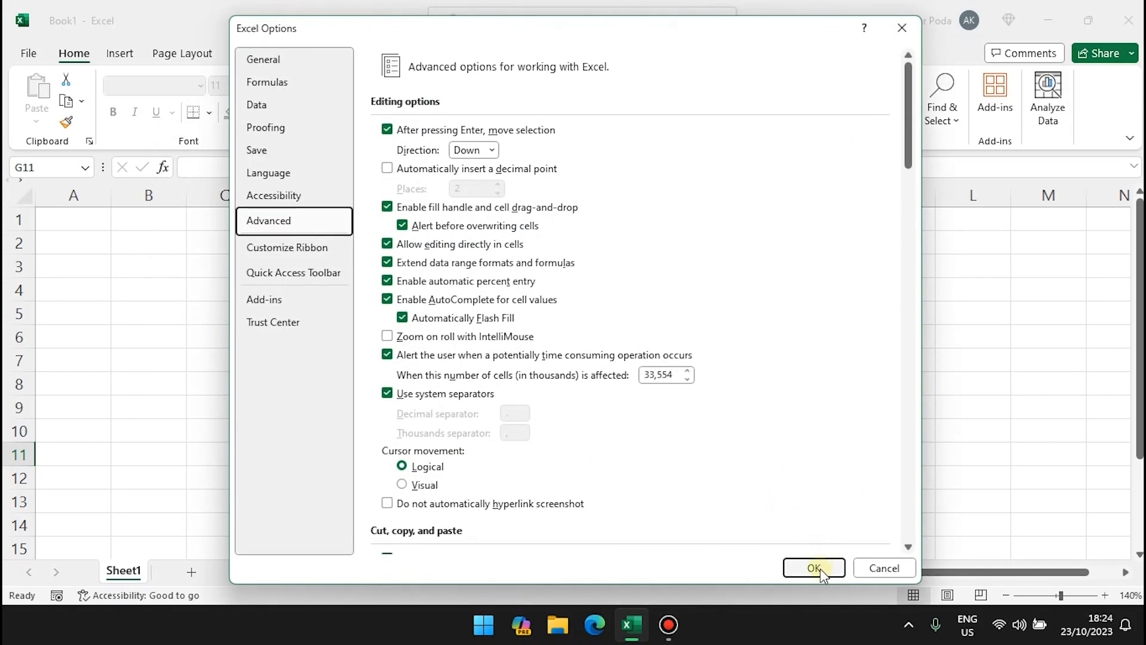
pyautogui.click(815, 568)
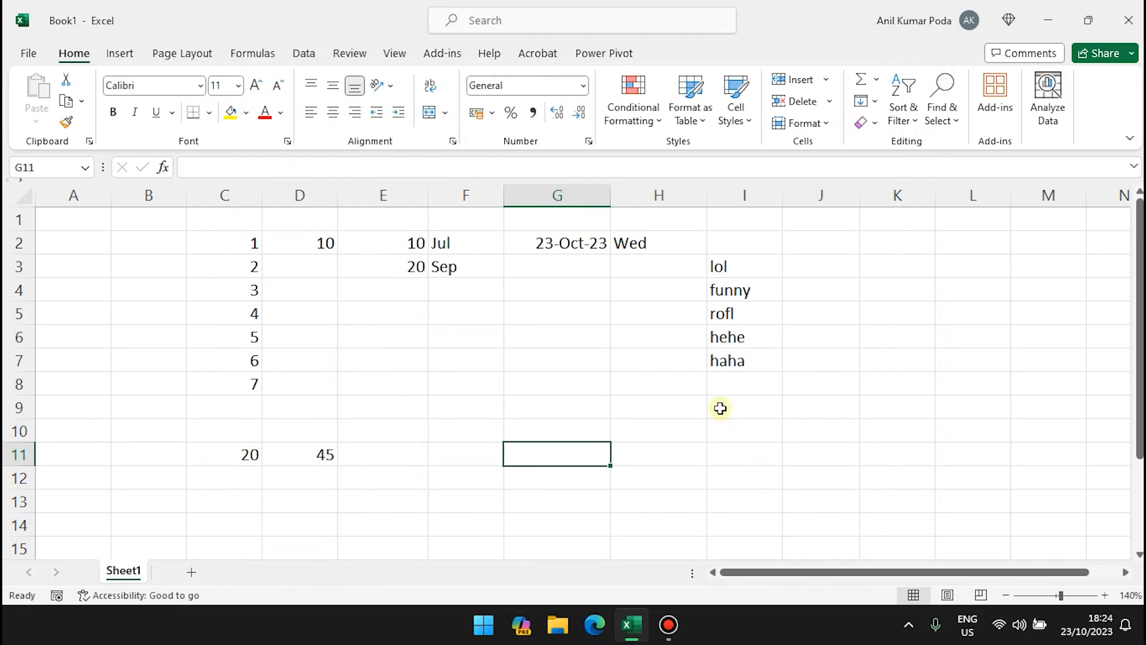
# Enter Hello in J3 and fill the custom list down through J9, keeping the fill only through J7
pyautogui.click(825, 267)
pyautogui.write('Hello')
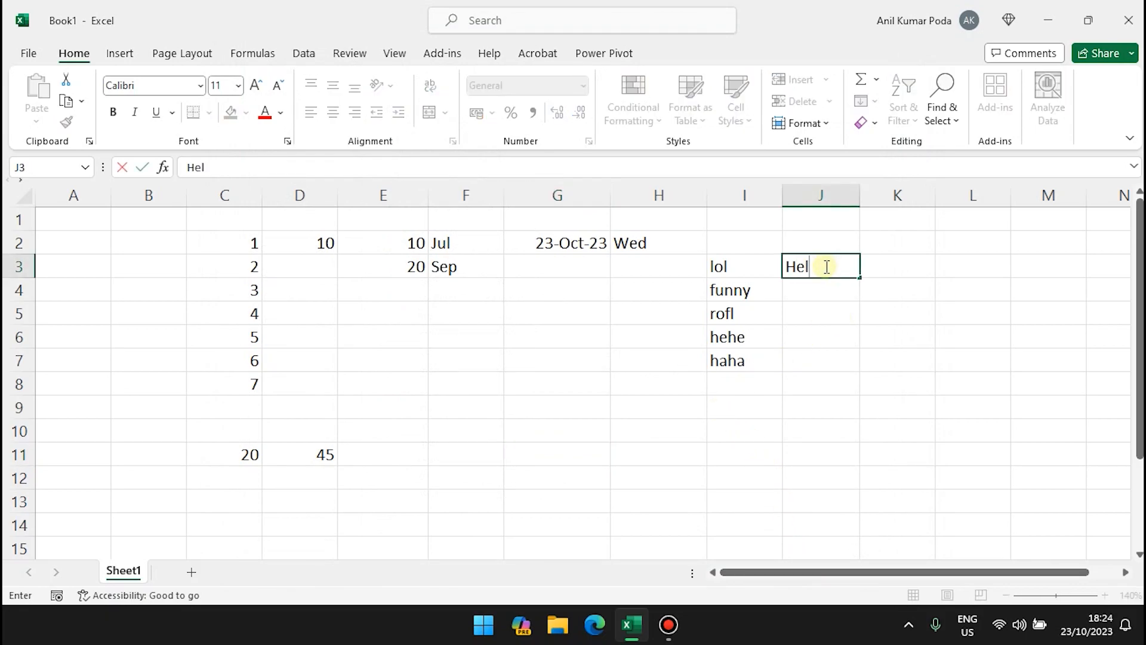
pyautogui.press('Return')
pyautogui.moveTo(860, 280); pyautogui.dragTo(854, 408)
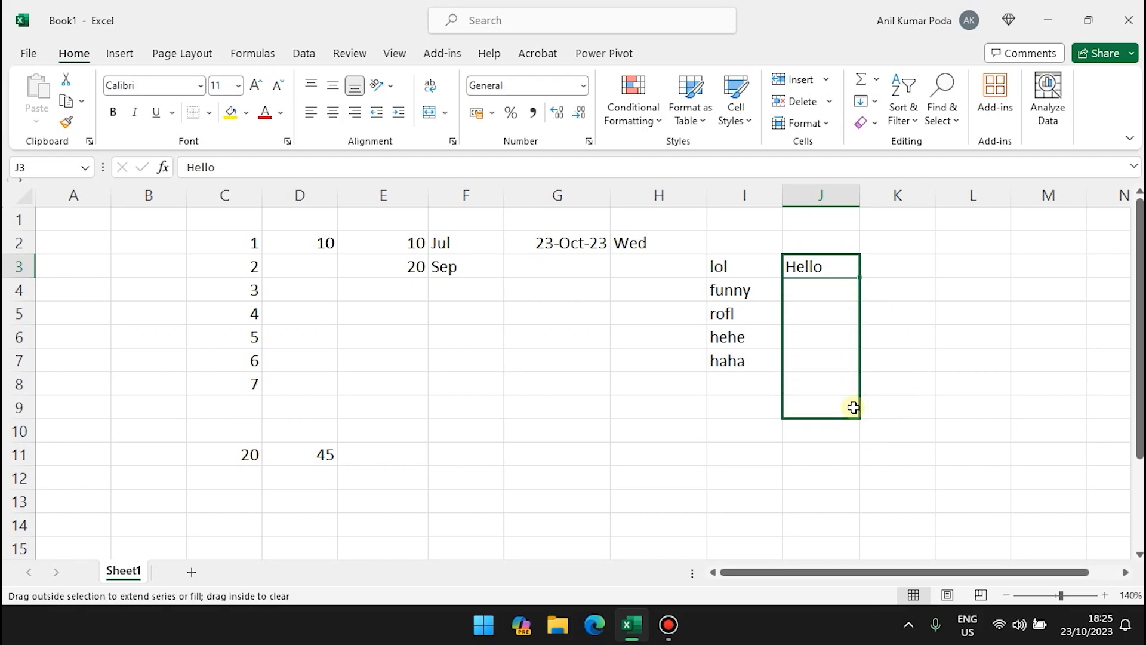
pyautogui.click(916, 386)
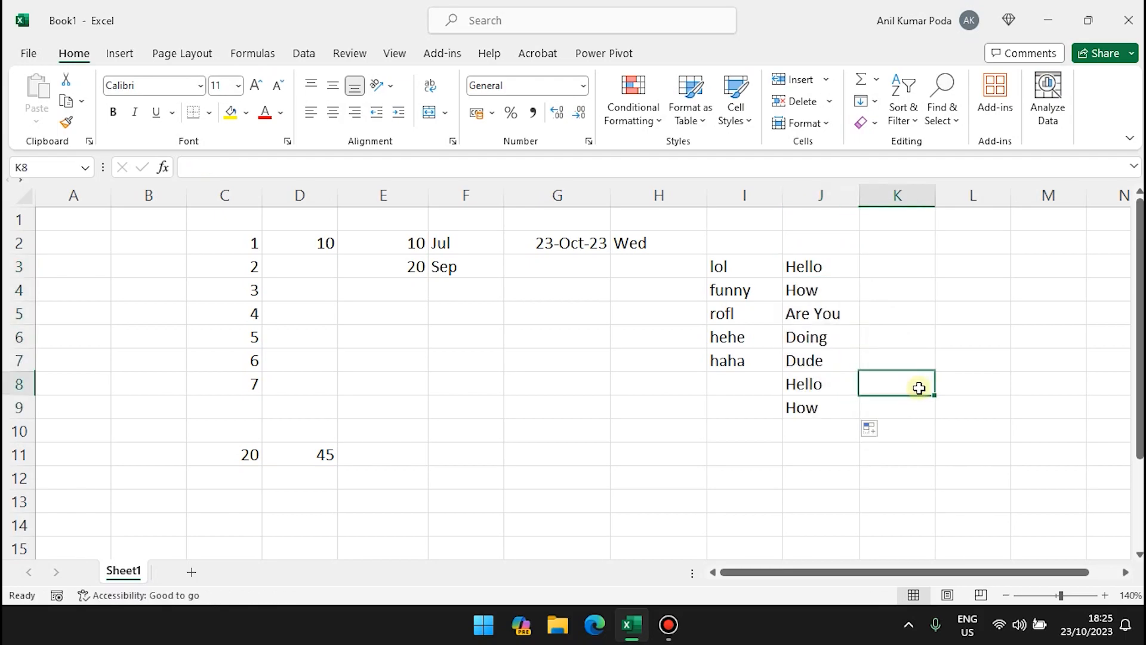
pyautogui.click(829, 297)
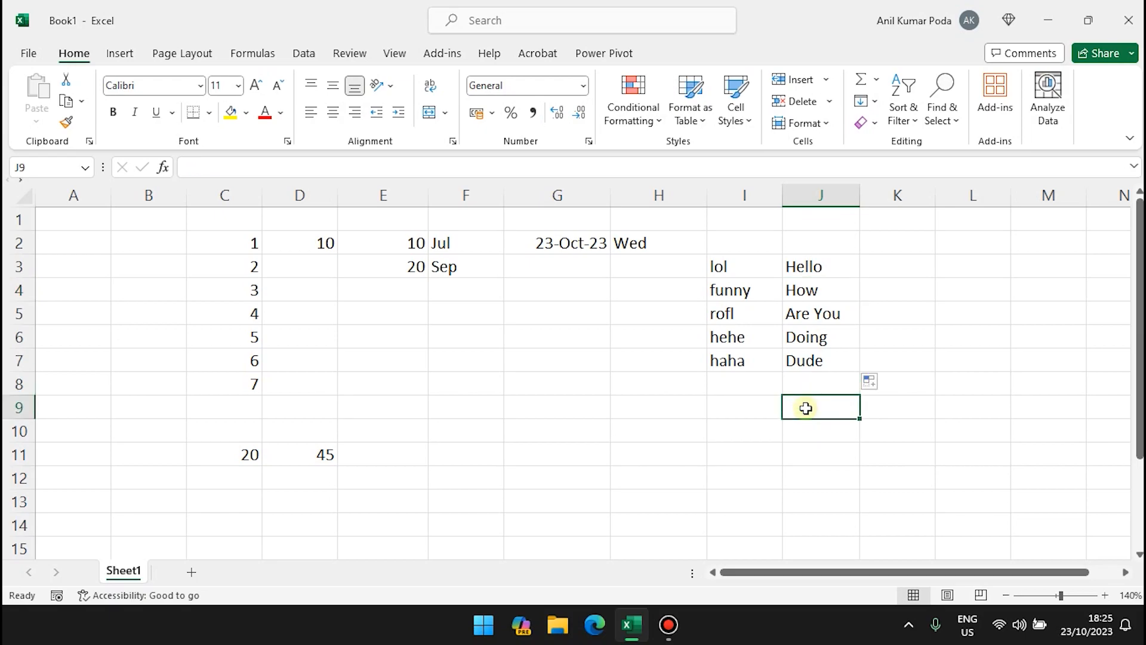
# Return to the advanced Excel options and reopen the editor for custom fill lists
pyautogui.click(28, 53)
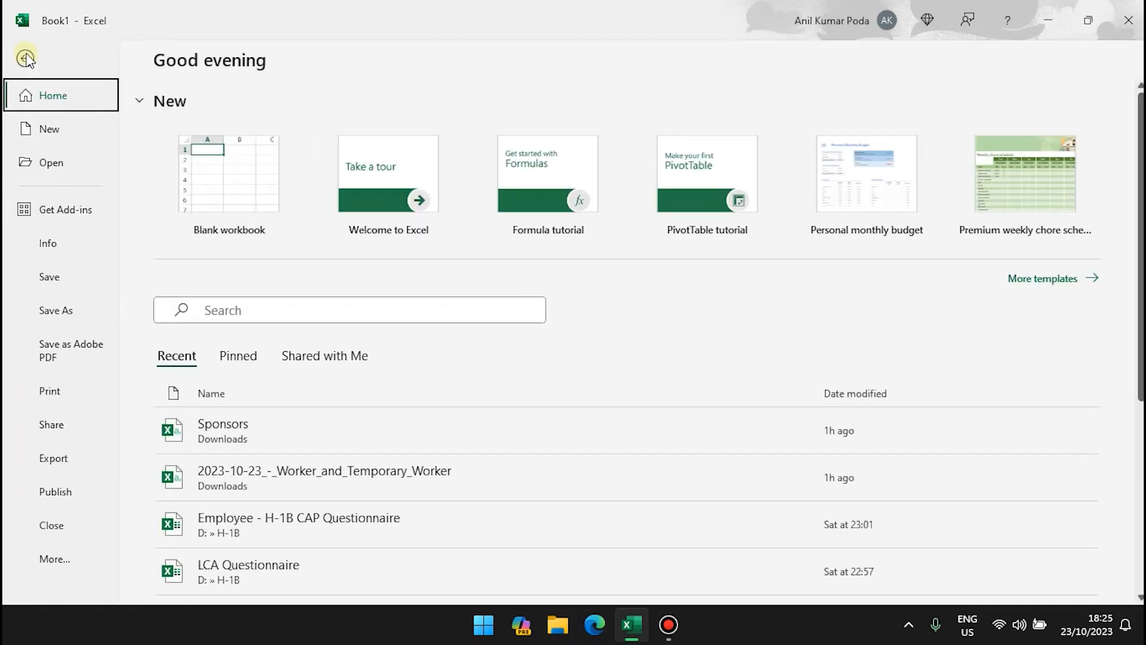
pyautogui.click(46, 559)
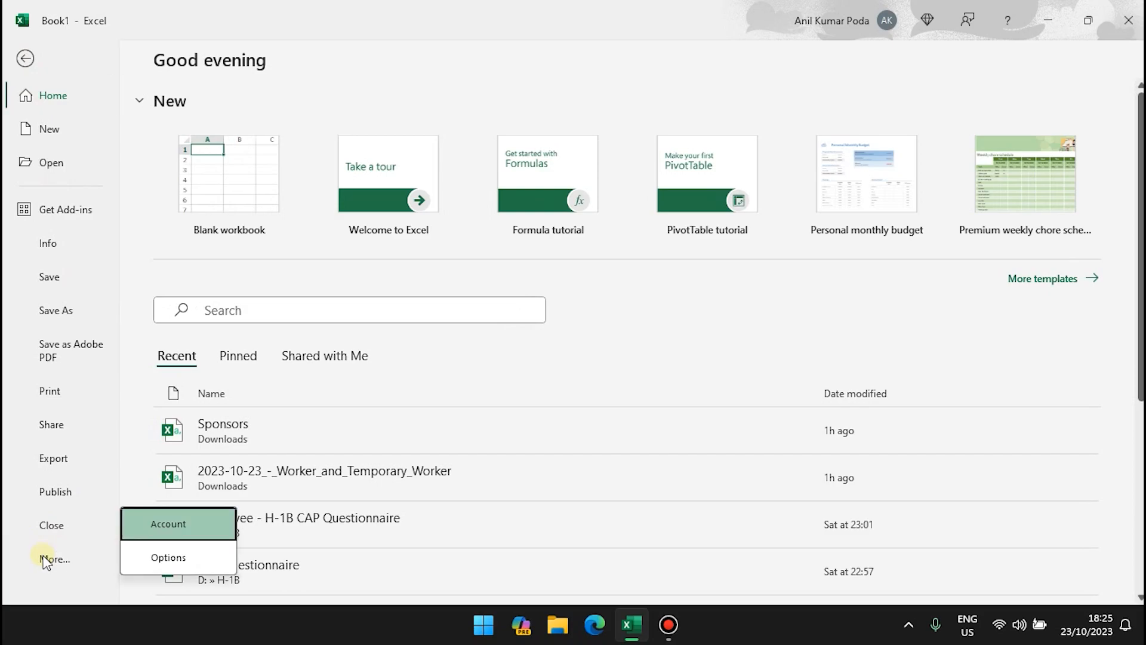
pyautogui.click(167, 556)
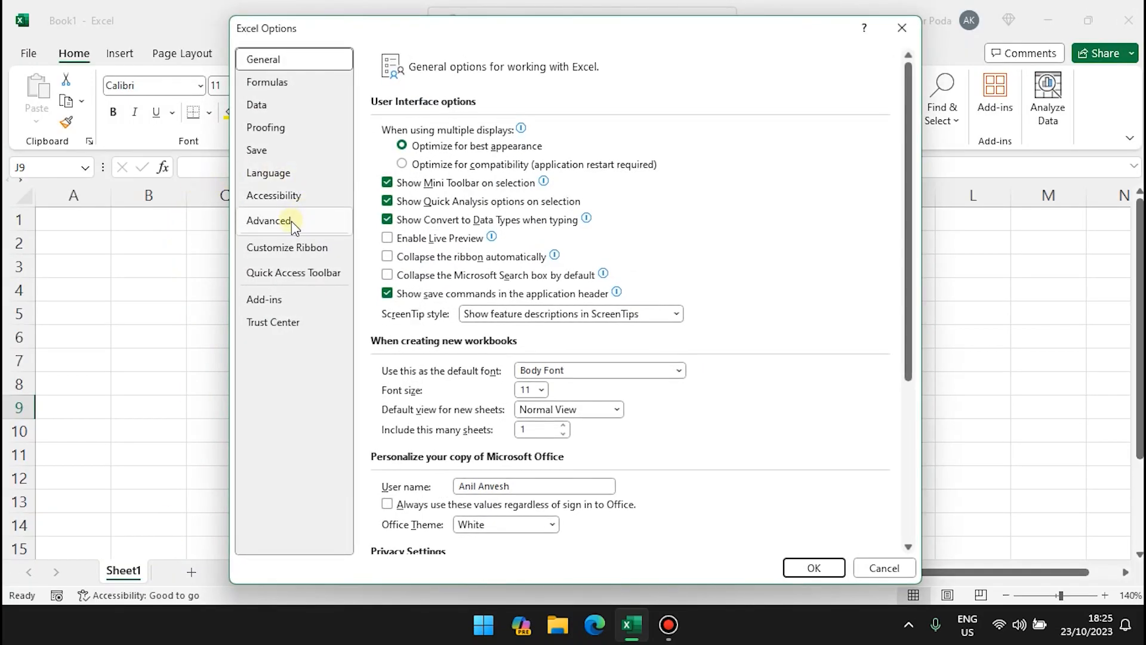
pyautogui.click(292, 221)
pyautogui.moveTo(908, 169); pyautogui.dragTo(908, 511)
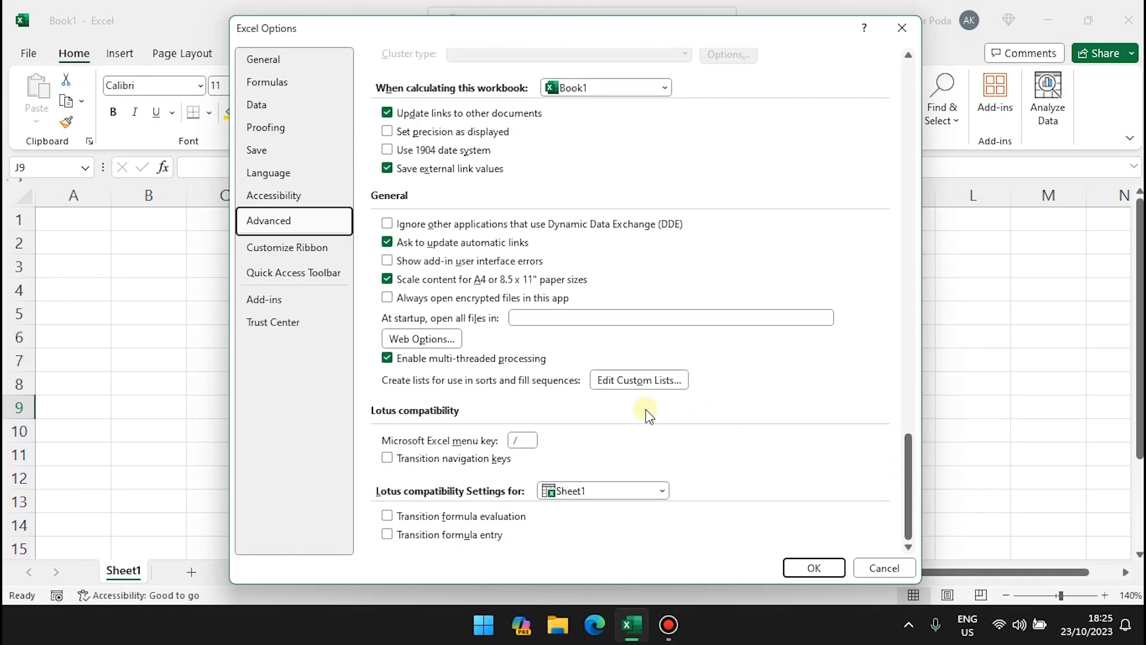
pyautogui.click(640, 382)
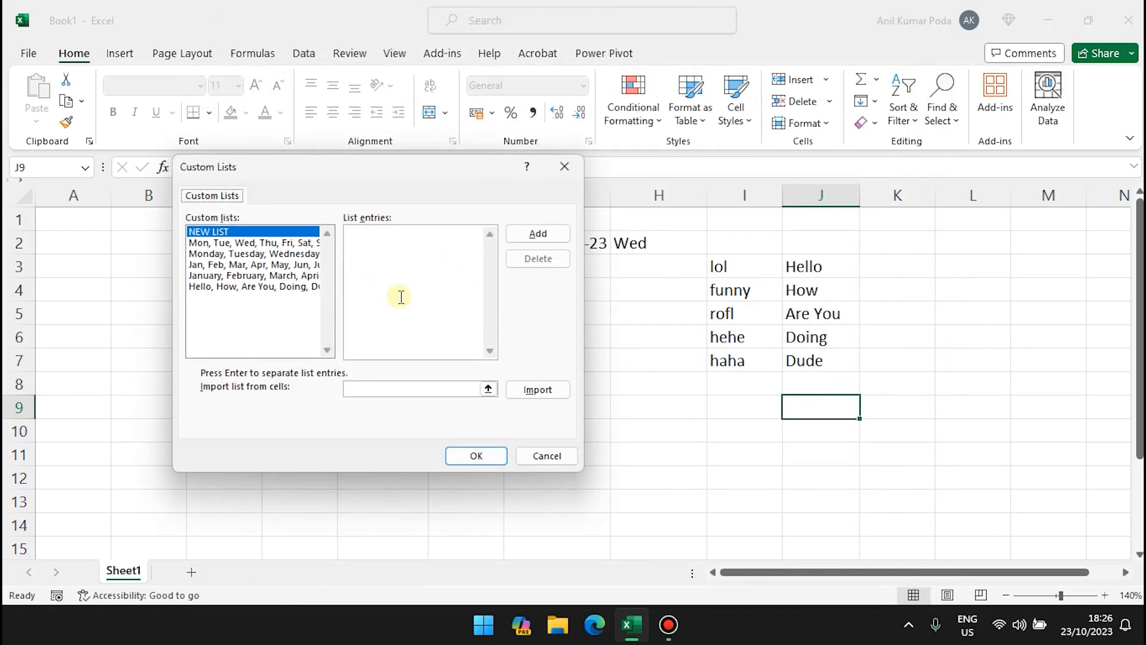
# Import cells I3:I7 as a new custom list and save the Excel options
pyautogui.click(381, 388)
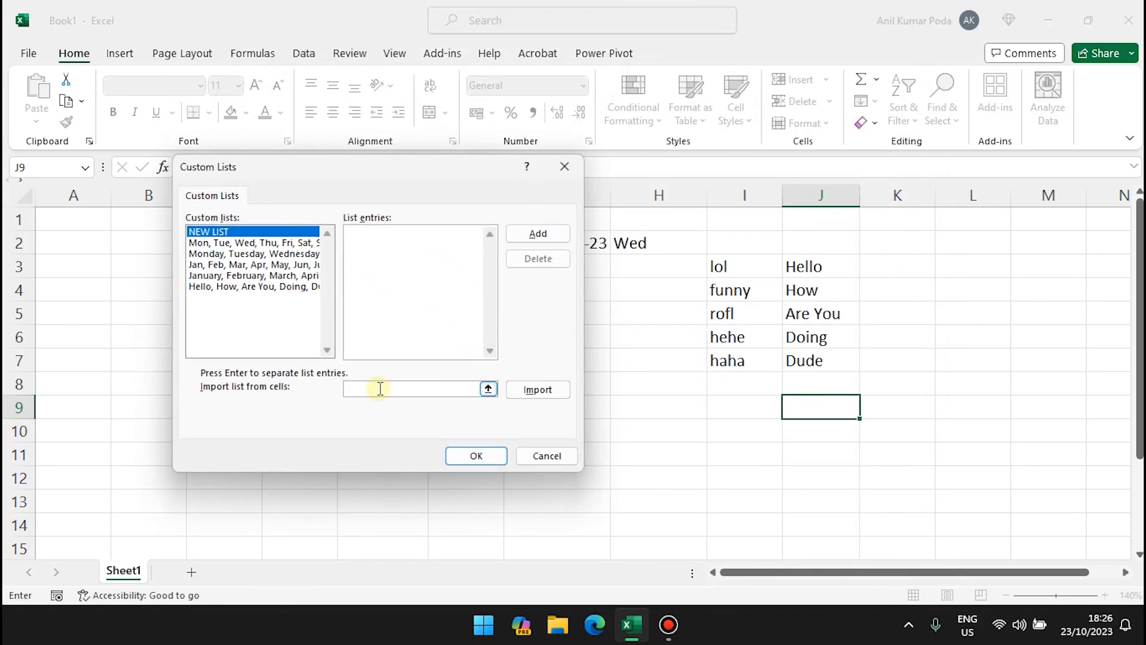
pyautogui.click(733, 269)
pyautogui.moveTo(733, 269); pyautogui.dragTo(747, 361)
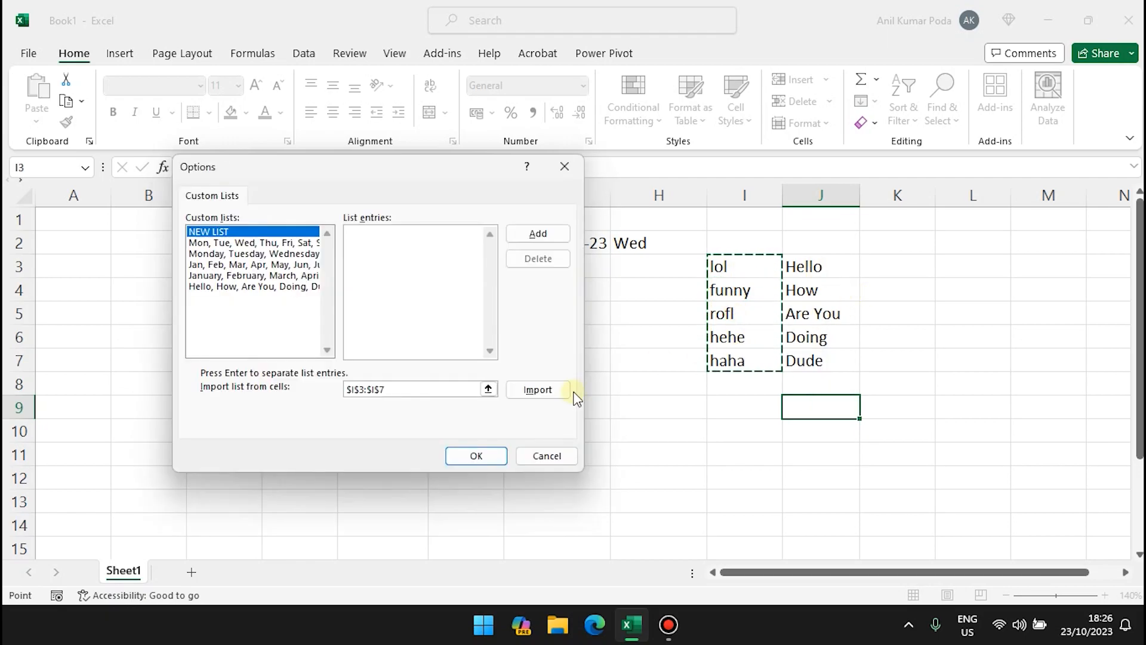
pyautogui.click(531, 394)
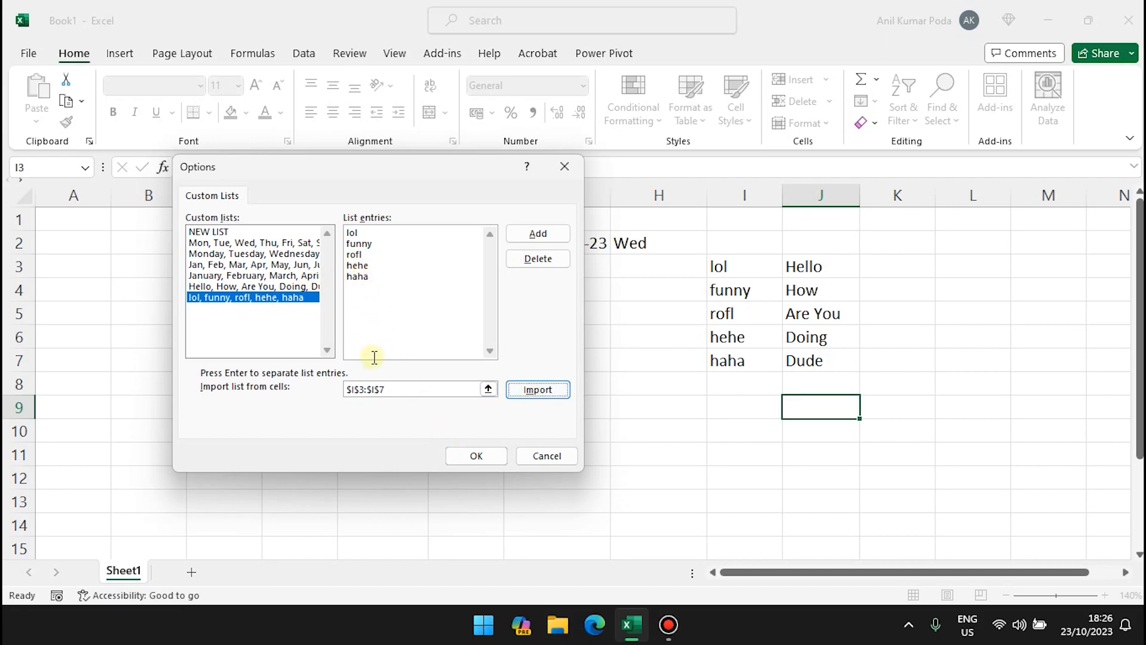
pyautogui.click(474, 457)
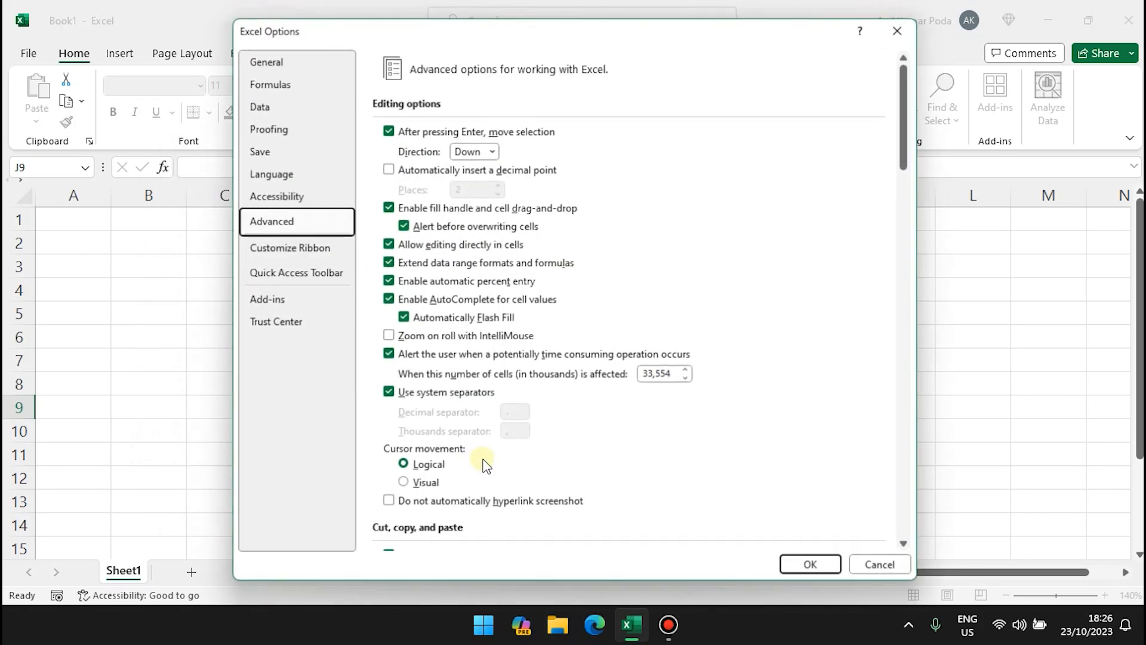
pyautogui.click(814, 567)
# Clear the contents of I3:I7 and J3:J7
pyautogui.moveTo(726, 267); pyautogui.dragTo(727, 361)
pyautogui.press('Delete')
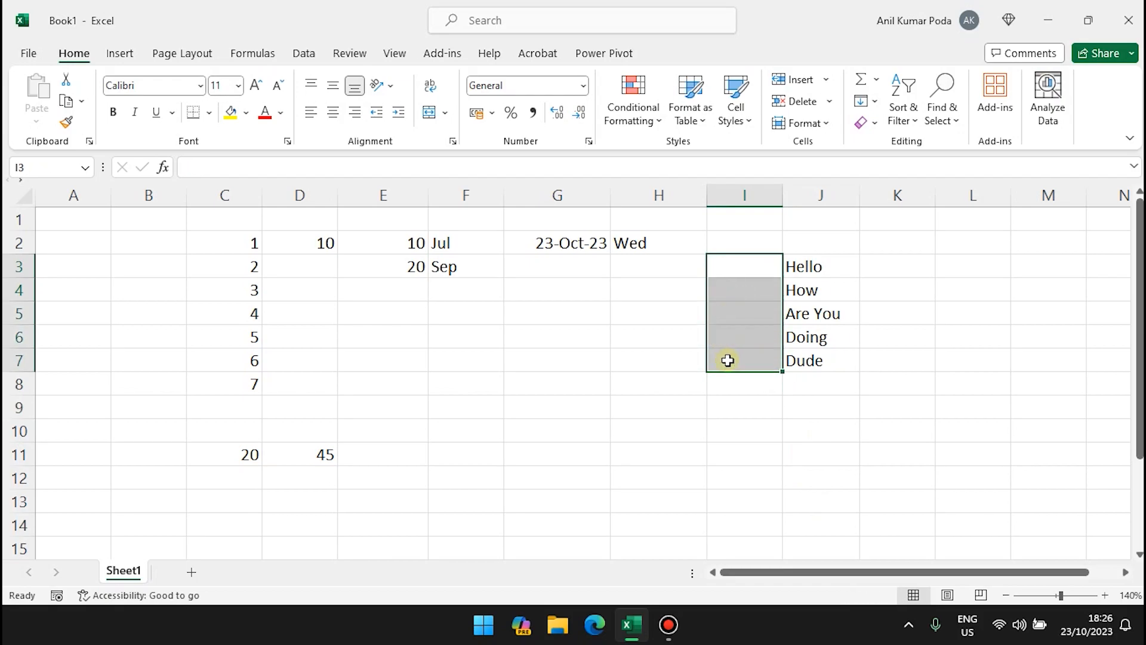
pyautogui.moveTo(806, 262); pyautogui.dragTo(809, 357)
pyautogui.press('Delete')
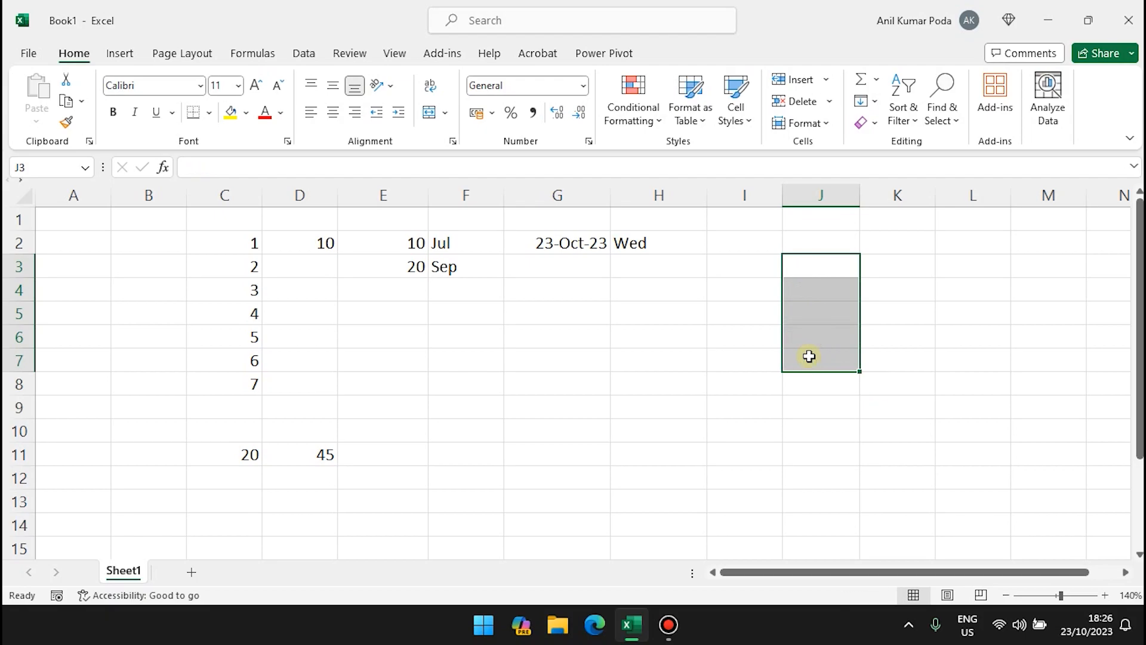
# Enter lol in I3 and fill the imported custom list down through I8
pyautogui.click(742, 270)
pyautogui.write('lol')
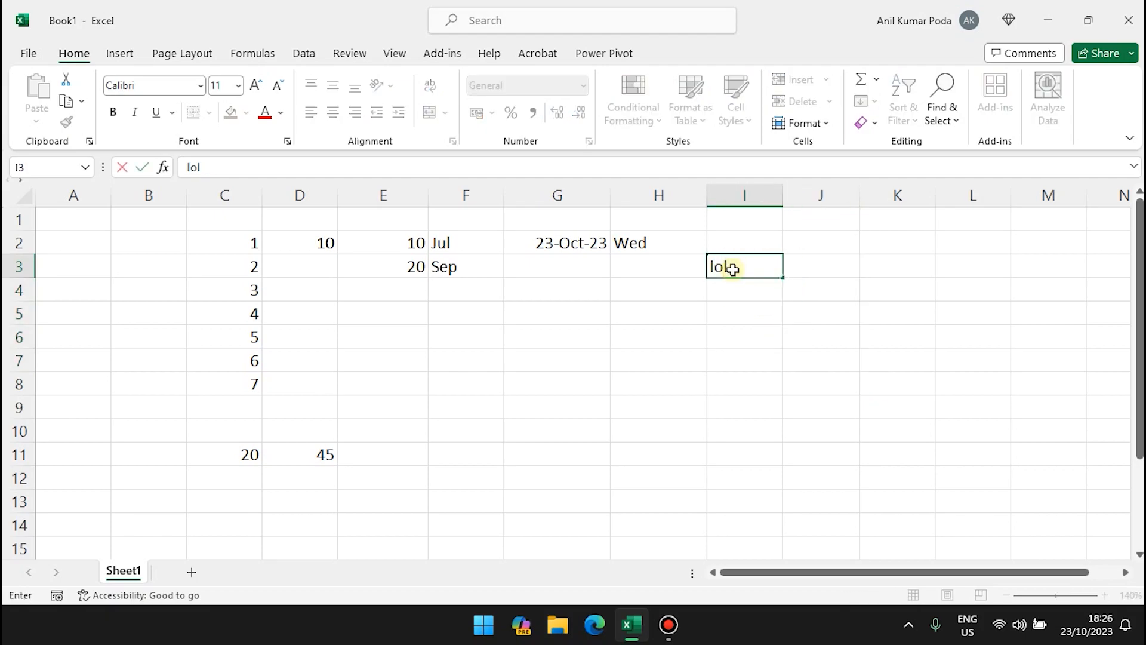
pyautogui.press('Return')
pyautogui.click(738, 268)
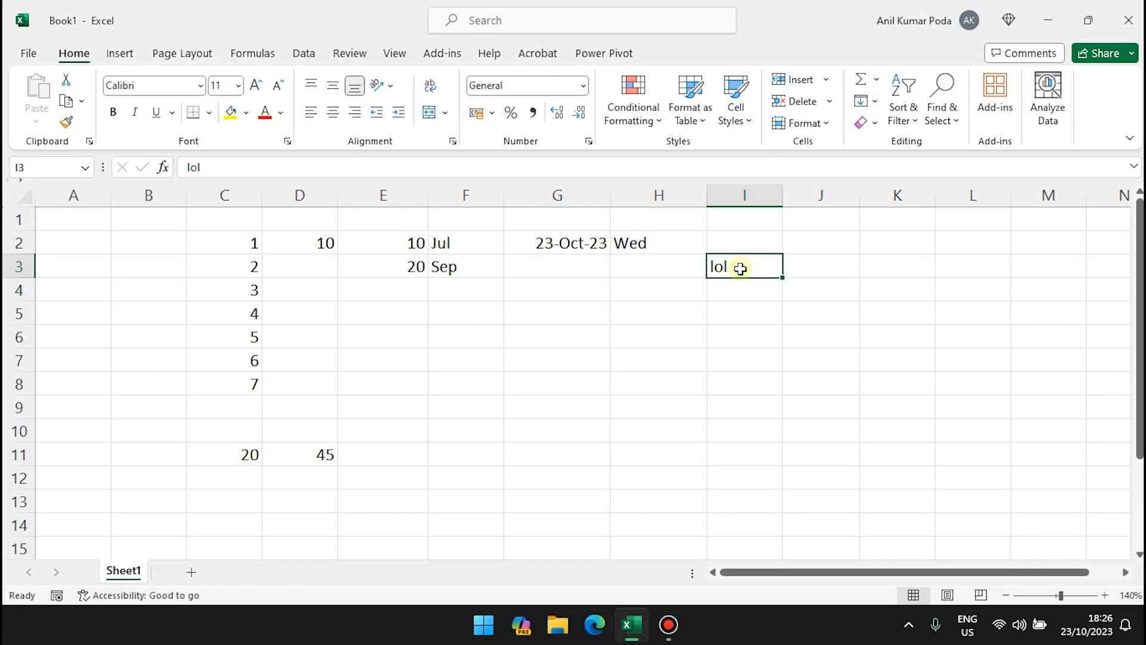
pyautogui.moveTo(781, 279); pyautogui.dragTo(774, 404)
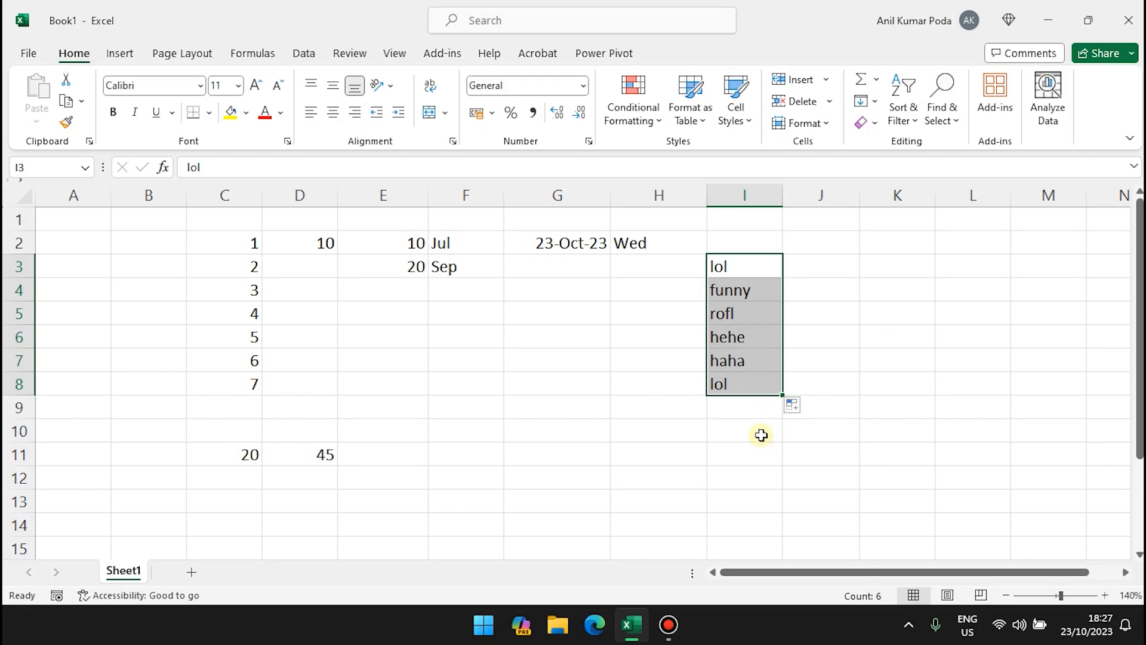
# Undo the fill below I3 and refill down through I8 using the Fill Series option
pyautogui.hotkey('ctrl', 'z')
pyautogui.moveTo(786, 279); pyautogui.dragTo(784, 400)
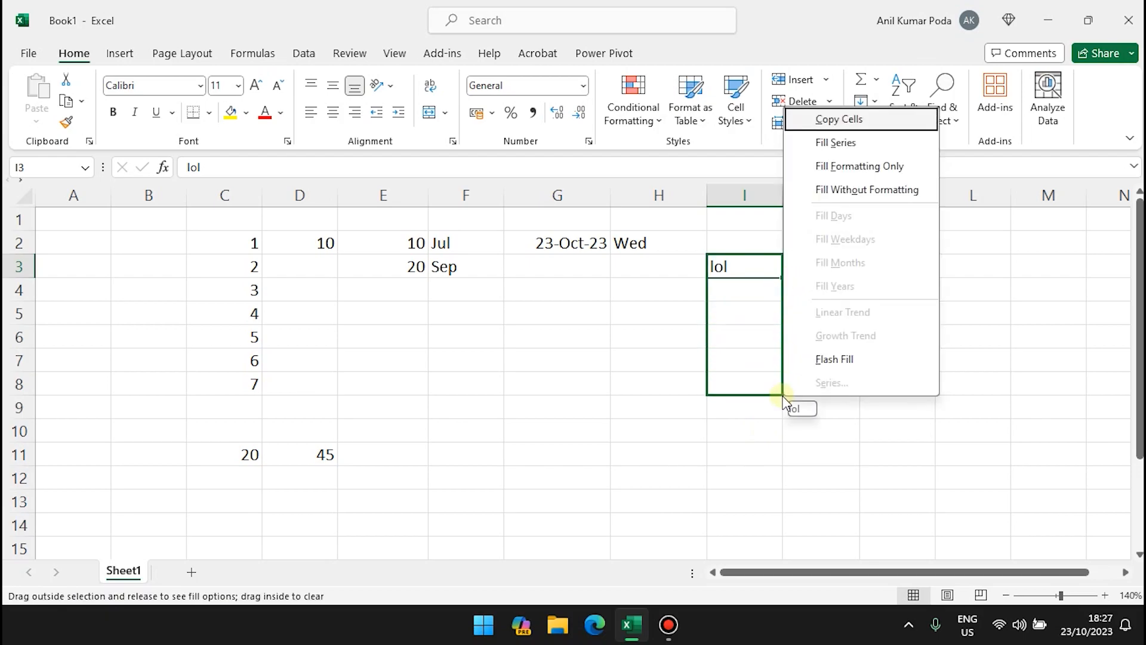
pyautogui.click(865, 145)
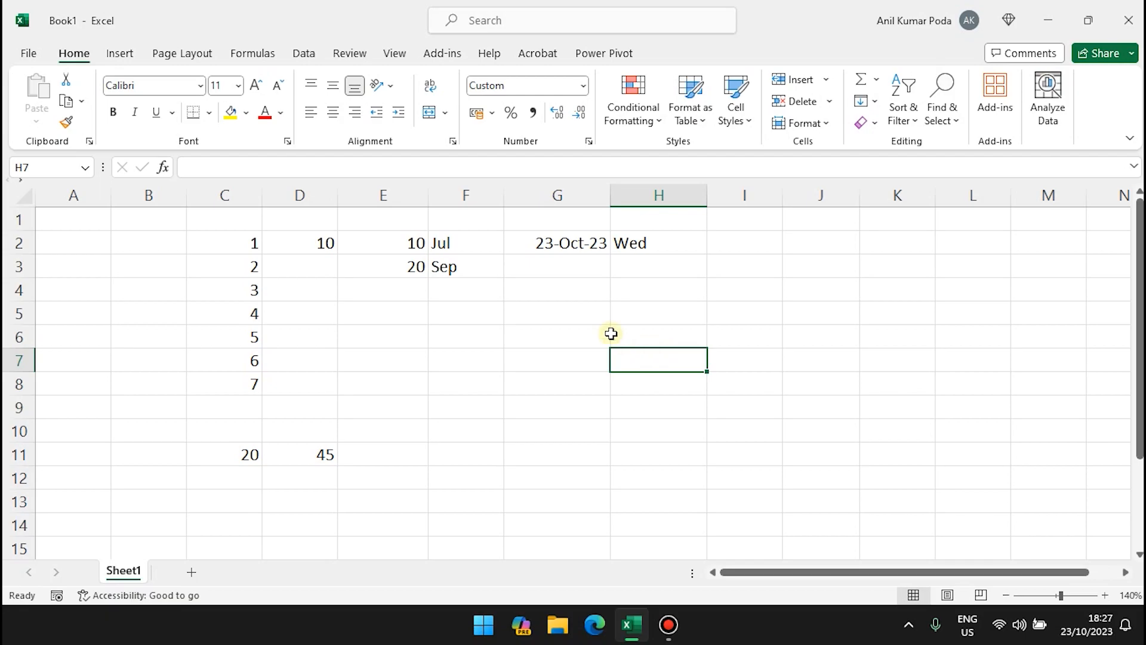
pyautogui.click(465, 237)
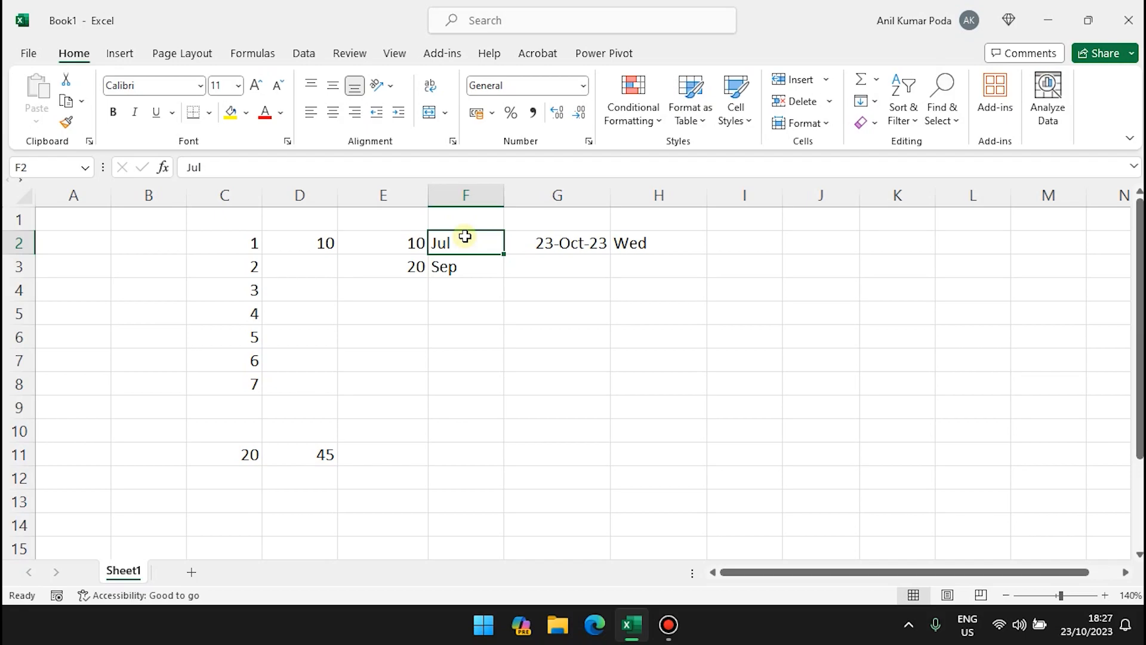
pyautogui.click(643, 243)
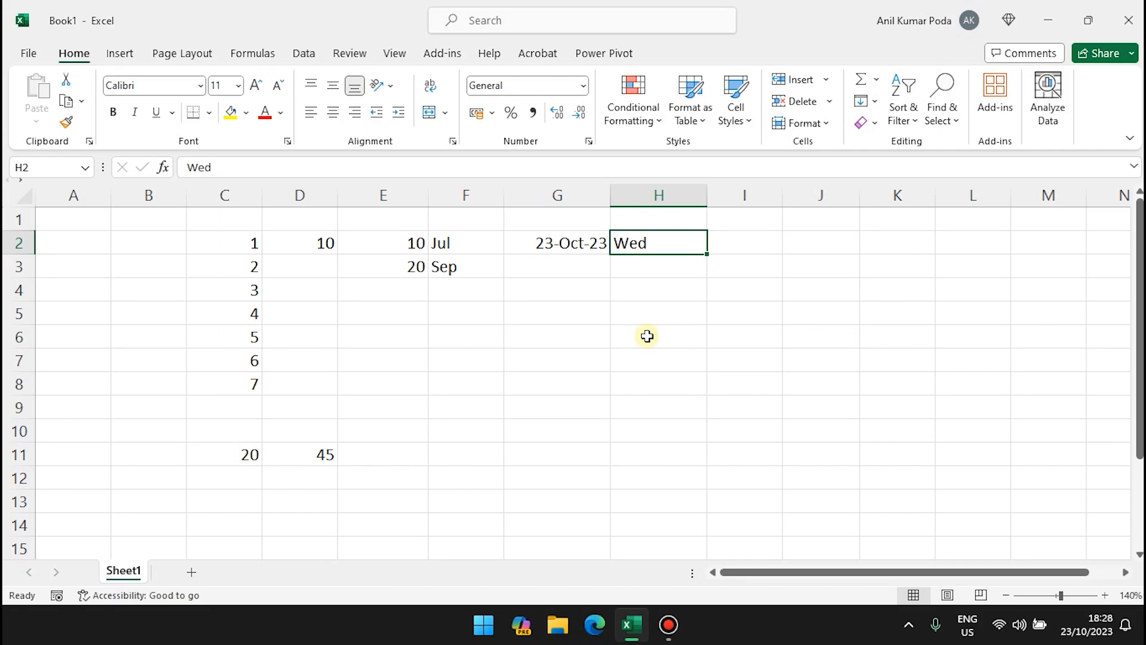
pyautogui.click(705, 464)
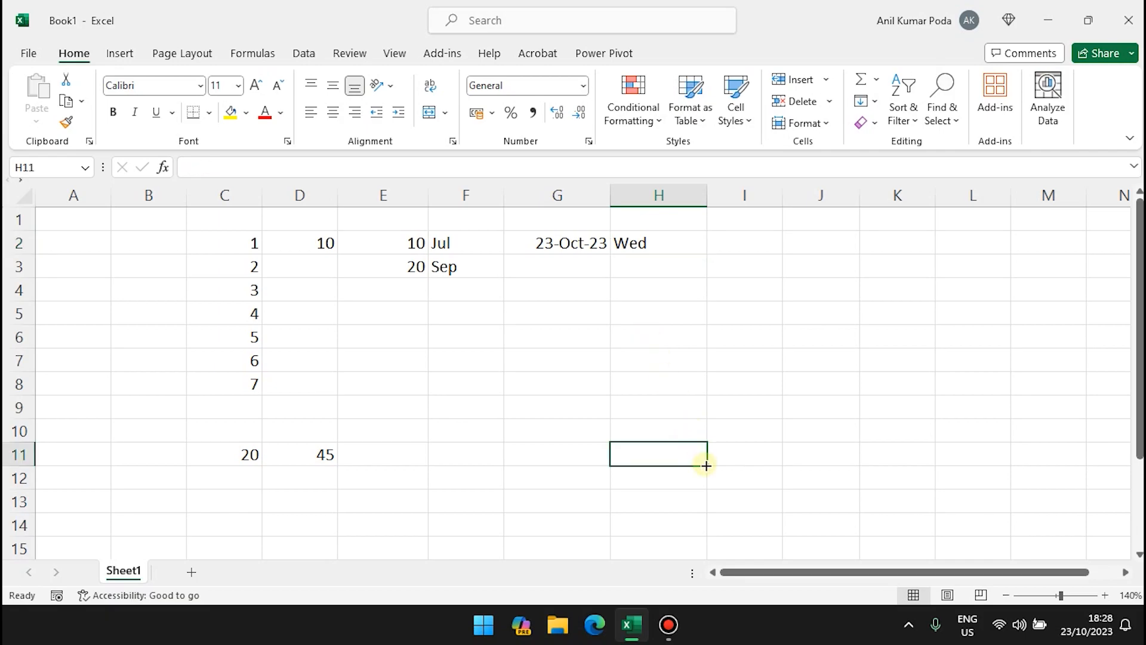